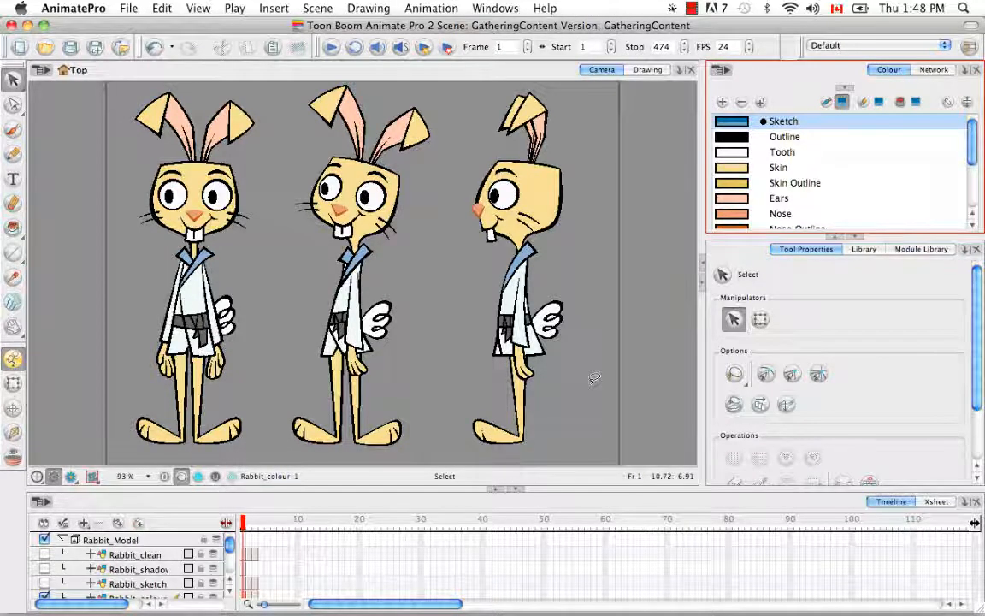
# - Choose Adobe Flash as the keyboard shortcut set in the preferences
pyautogui.click(84, 10)
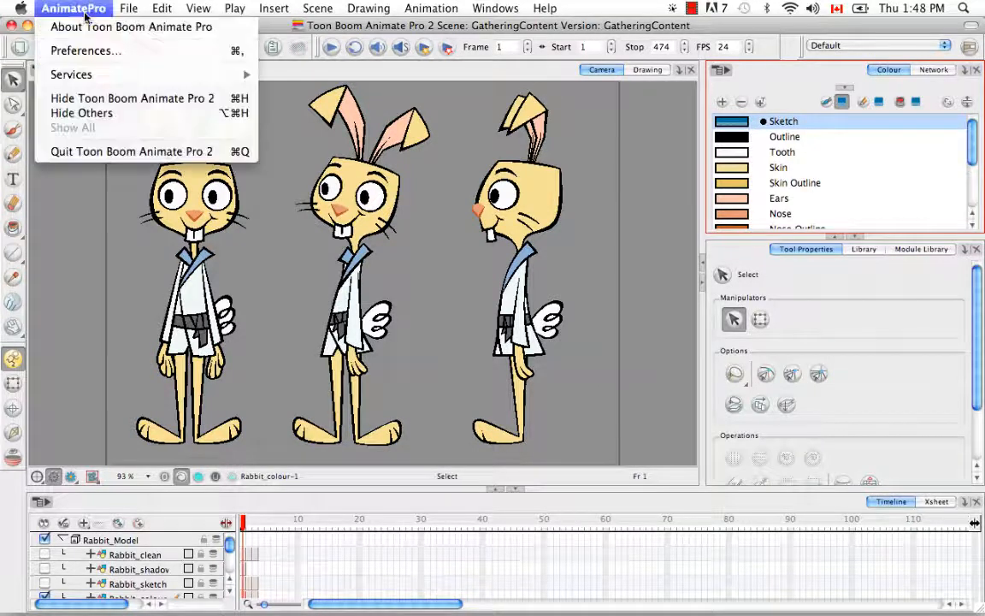
pyautogui.click(130, 53)
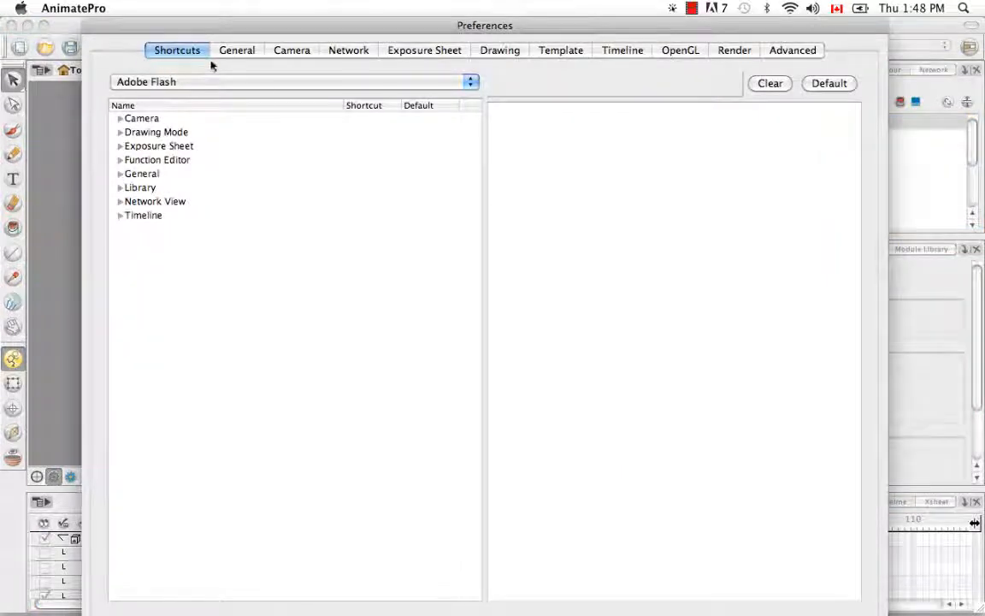
pyautogui.click(471, 84)
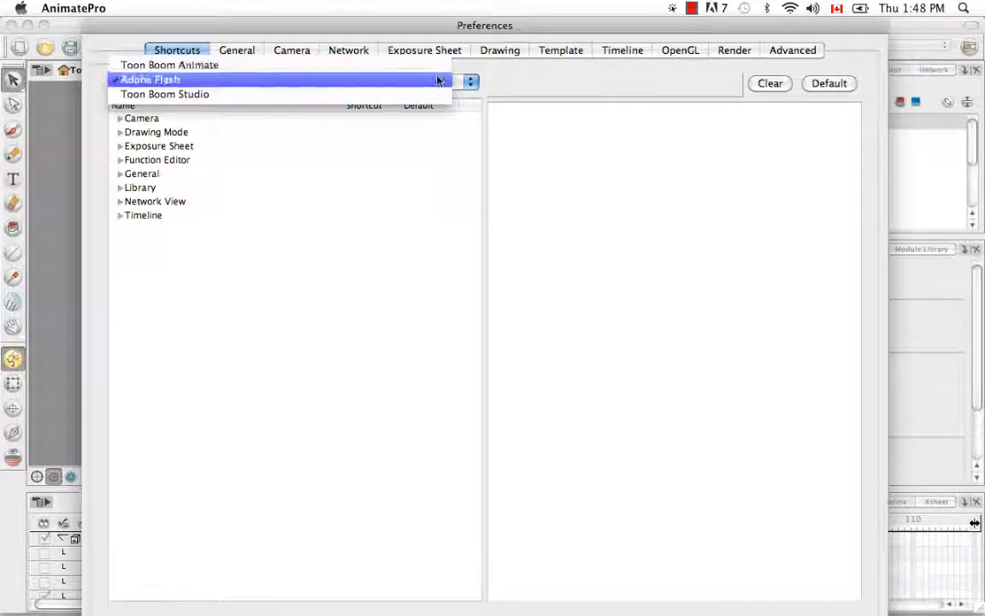
pyautogui.click(439, 80)
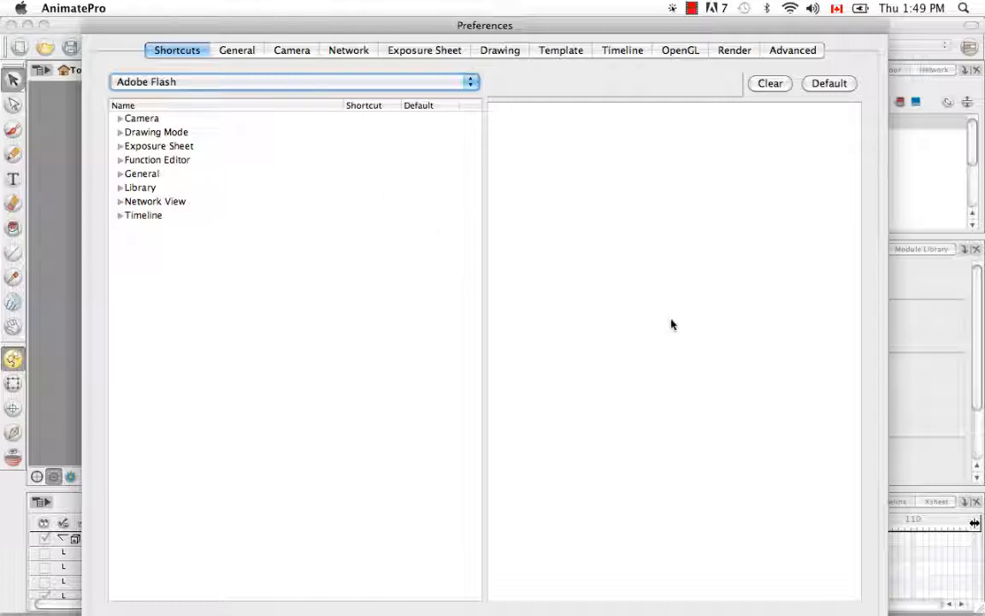
pyautogui.press('Return')
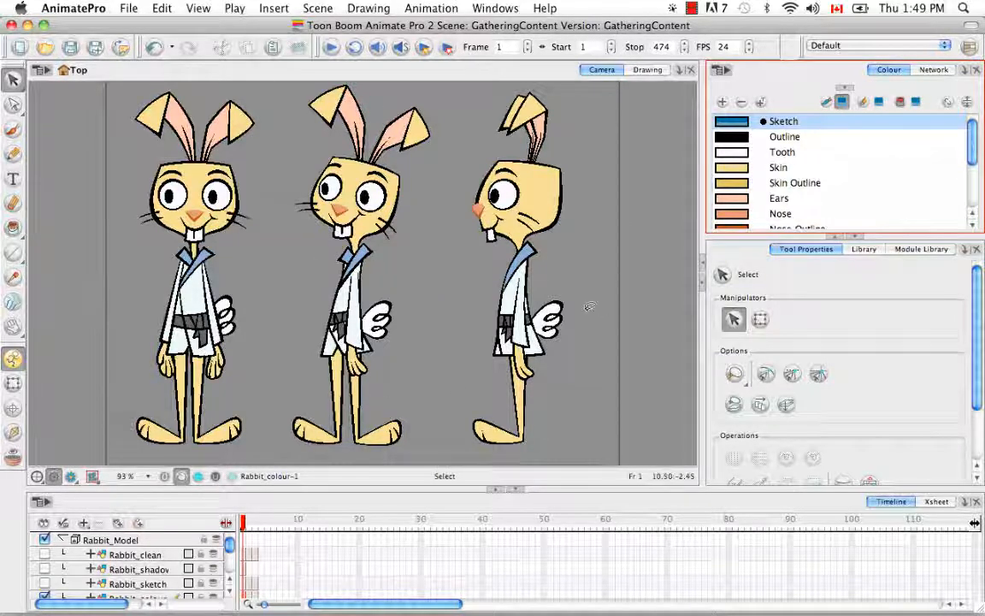
# - Delete the Rabbit_colour layer's drawing exposures on frames 2 and 3 and return to frame 1
pyautogui.click(244, 597)
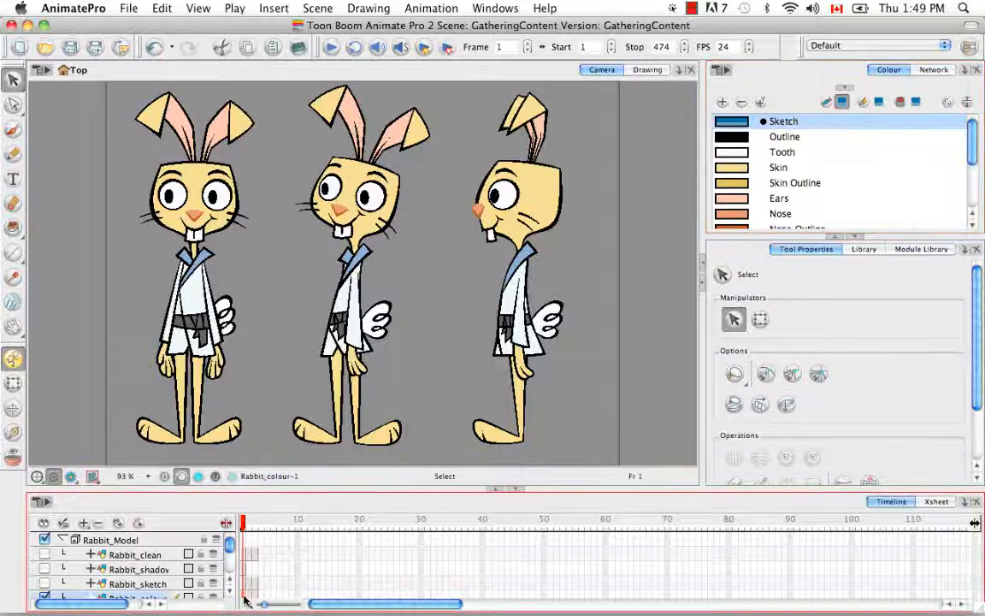
pyautogui.click(251, 596)
pyautogui.click(254, 597)
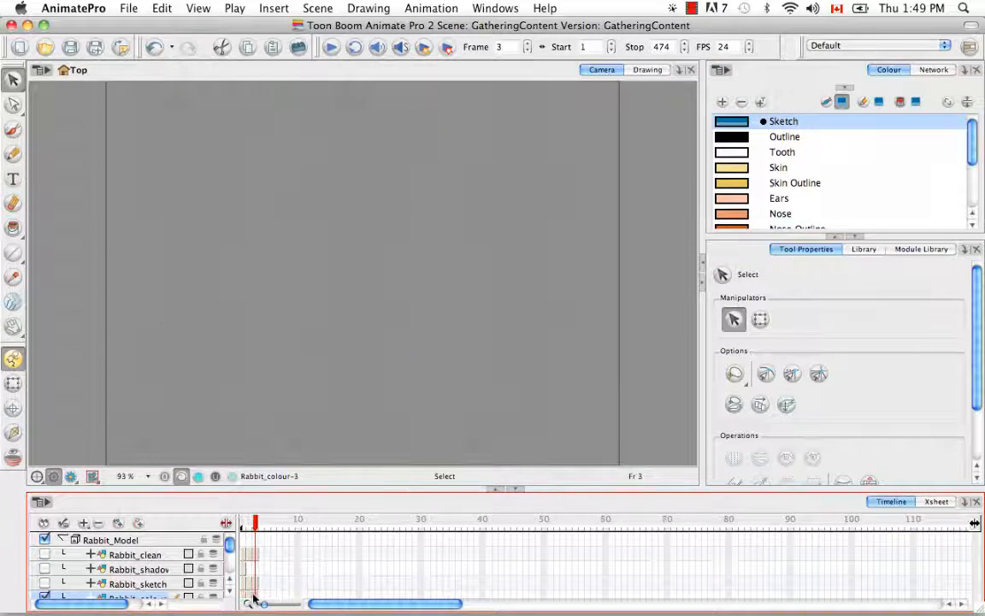
pyautogui.press('BackSpace')
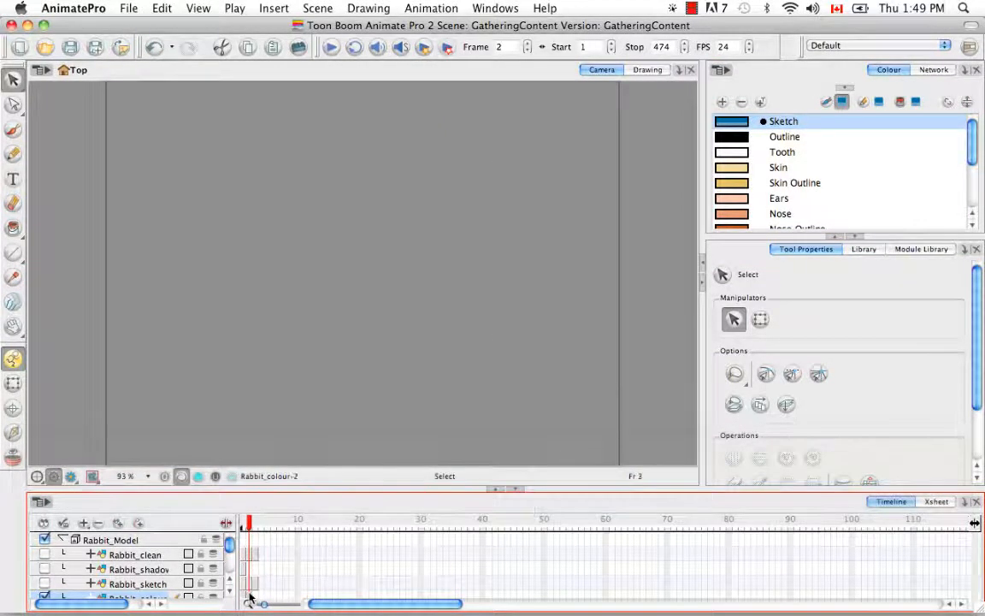
pyautogui.press('BackSpace')
pyautogui.click(244, 596)
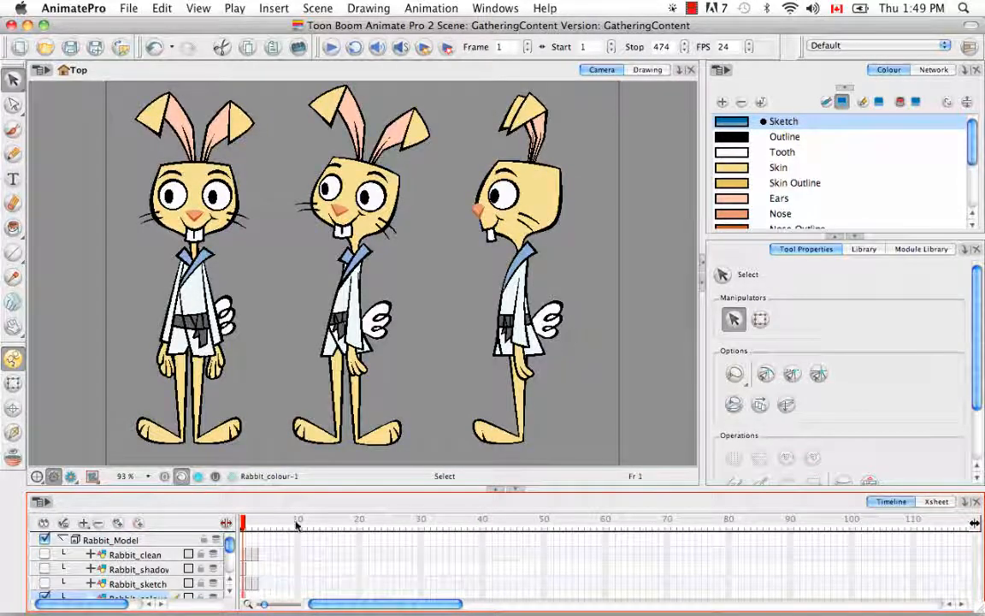
pyautogui.moveTo(229, 541); pyautogui.dragTo(229, 556)
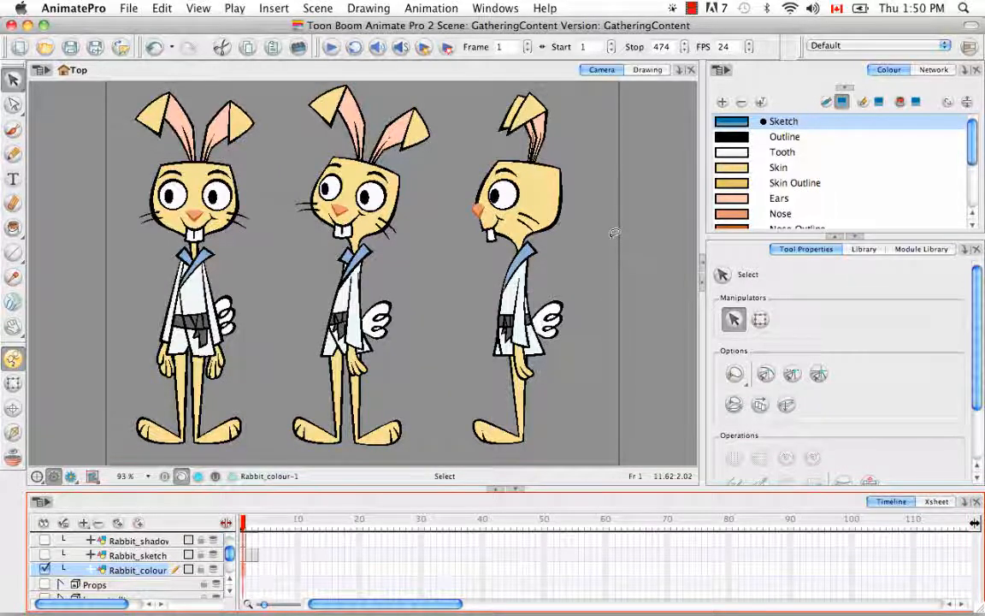
pyautogui.moveTo(230, 554); pyautogui.dragTo(231, 546)
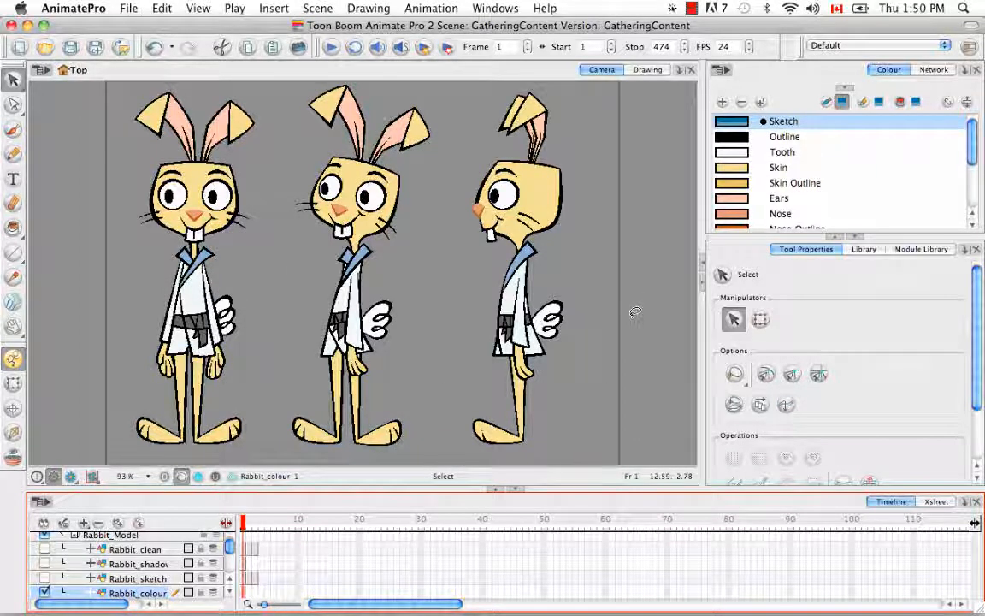
# - Show the library and grant the right to modify the Animate Pro Library
pyautogui.click(866, 250)
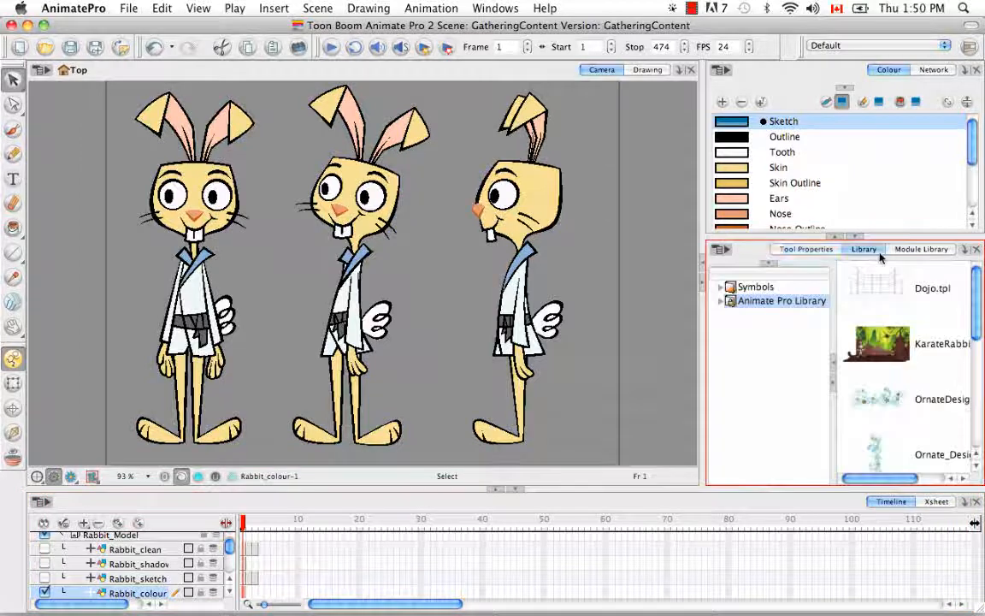
pyautogui.rightClick(765, 305)
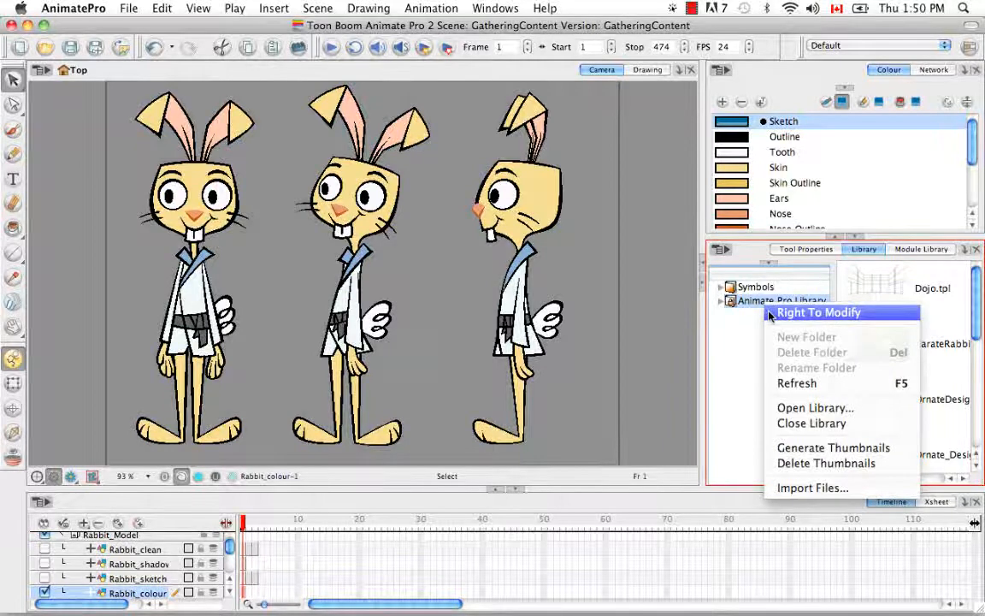
pyautogui.click(774, 313)
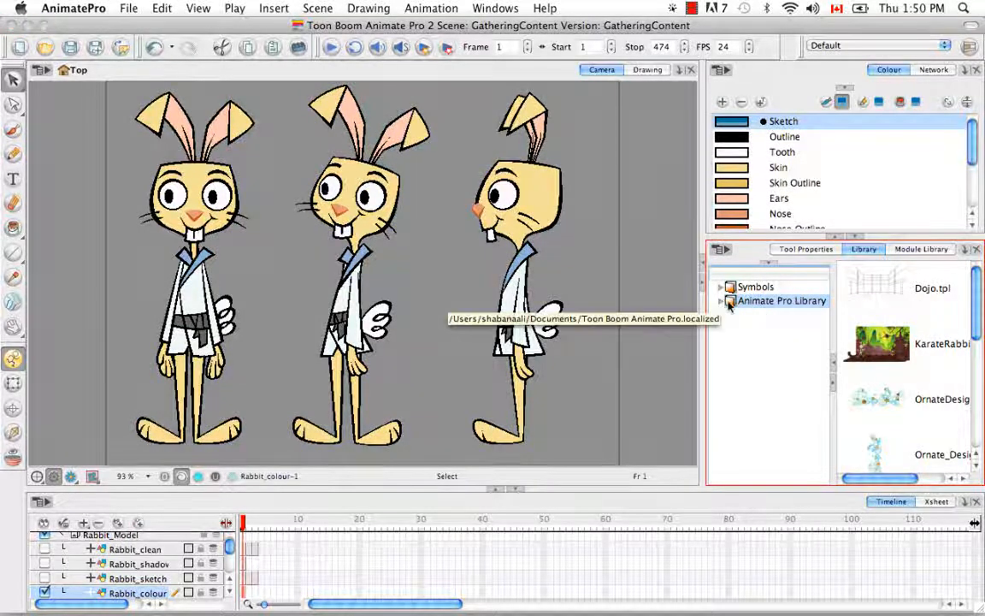
# - Create a new folder inside the Animate Pro Library and rename it KarateRabbit
pyautogui.rightClick(731, 303)
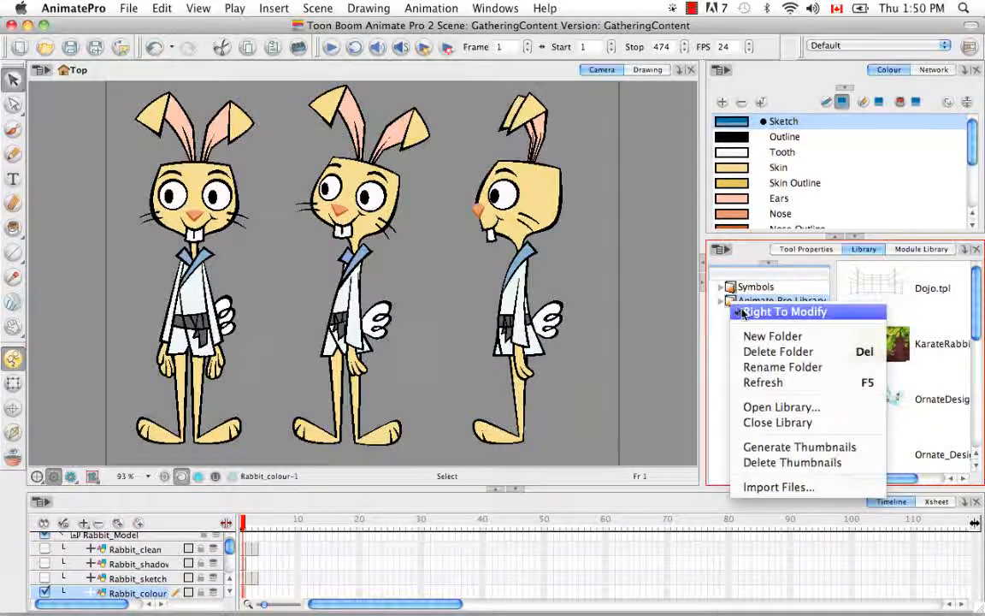
pyautogui.click(765, 336)
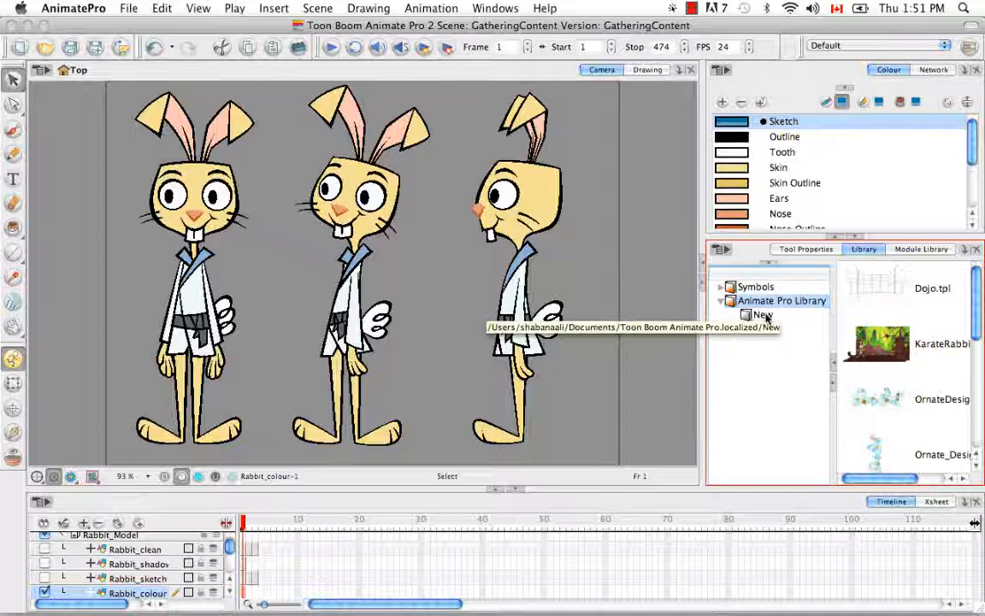
pyautogui.click(764, 315)
pyautogui.rightClick(766, 318)
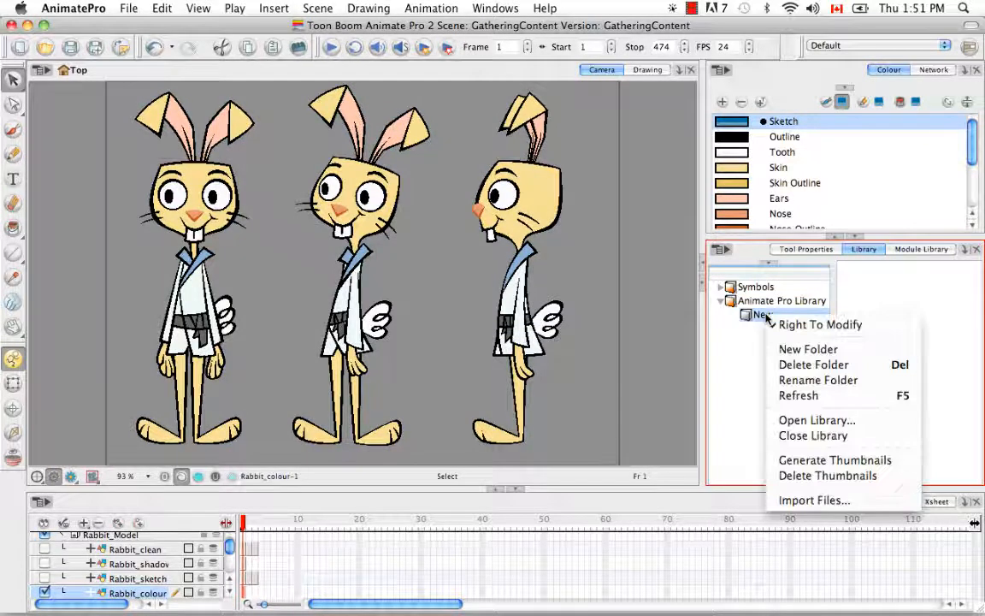
pyautogui.click(816, 380)
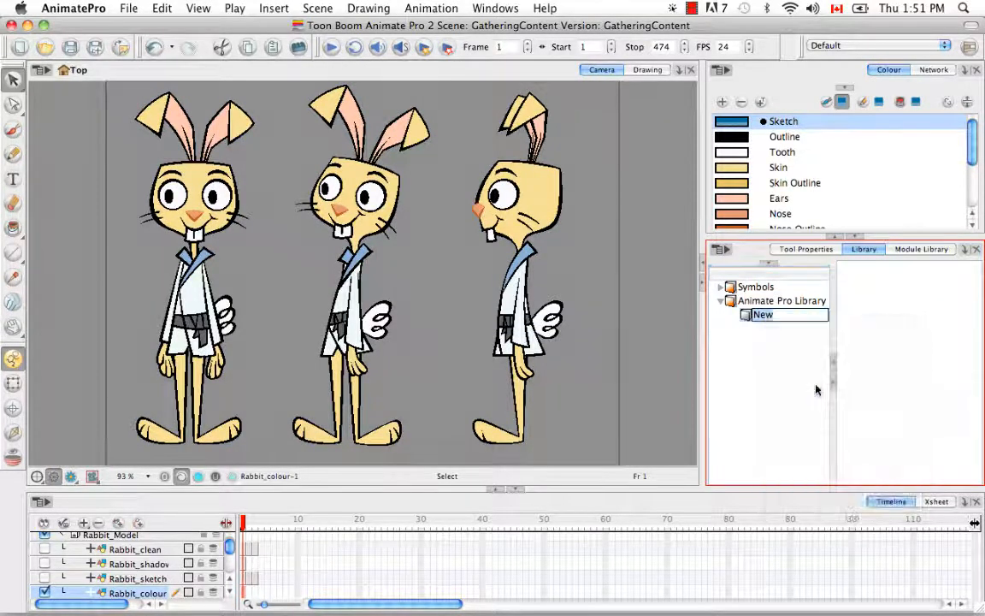
pyautogui.press('BackSpace')
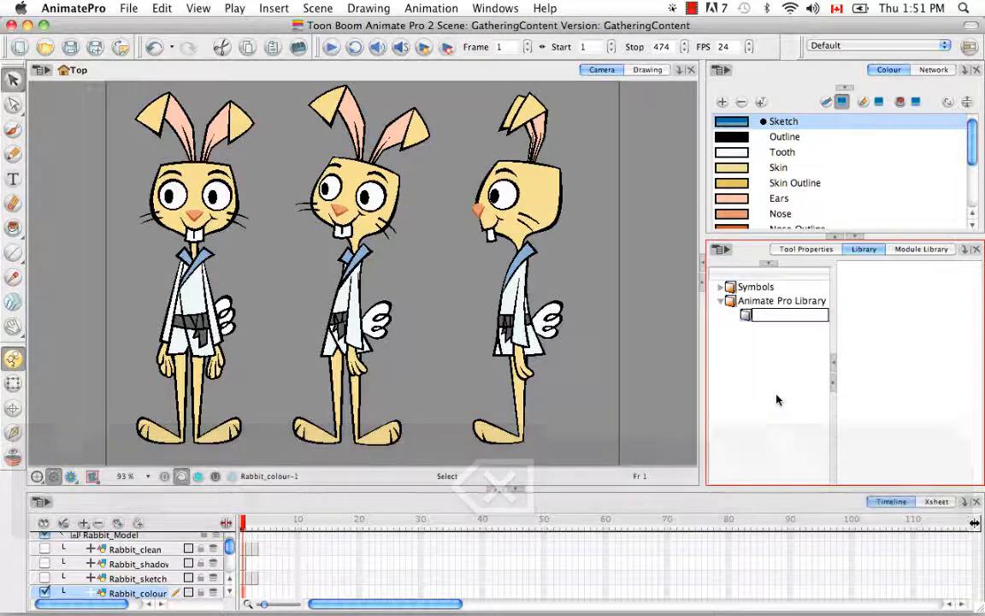
pyautogui.write('Kara')
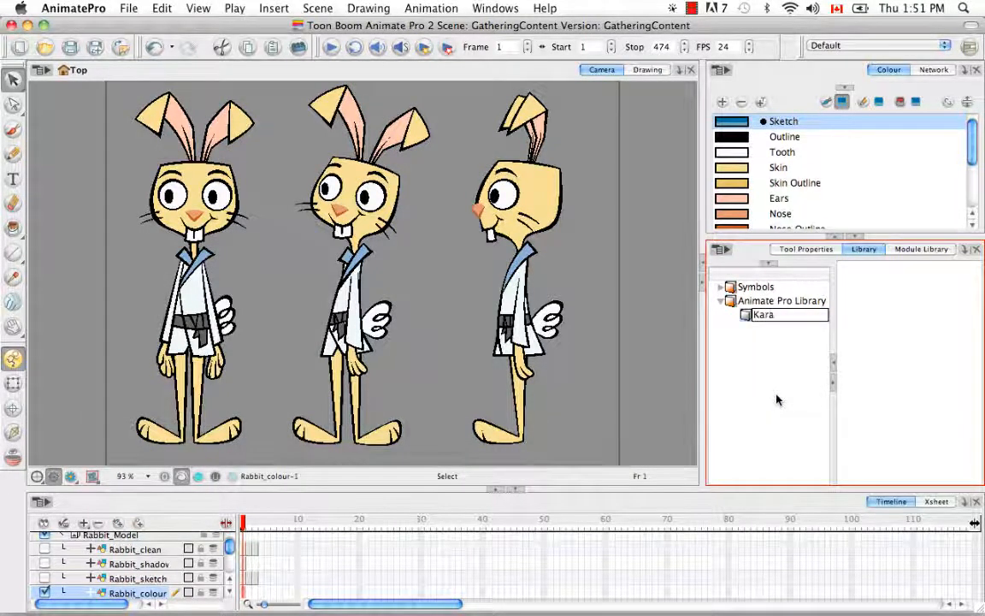
pyautogui.write('teRabbit')
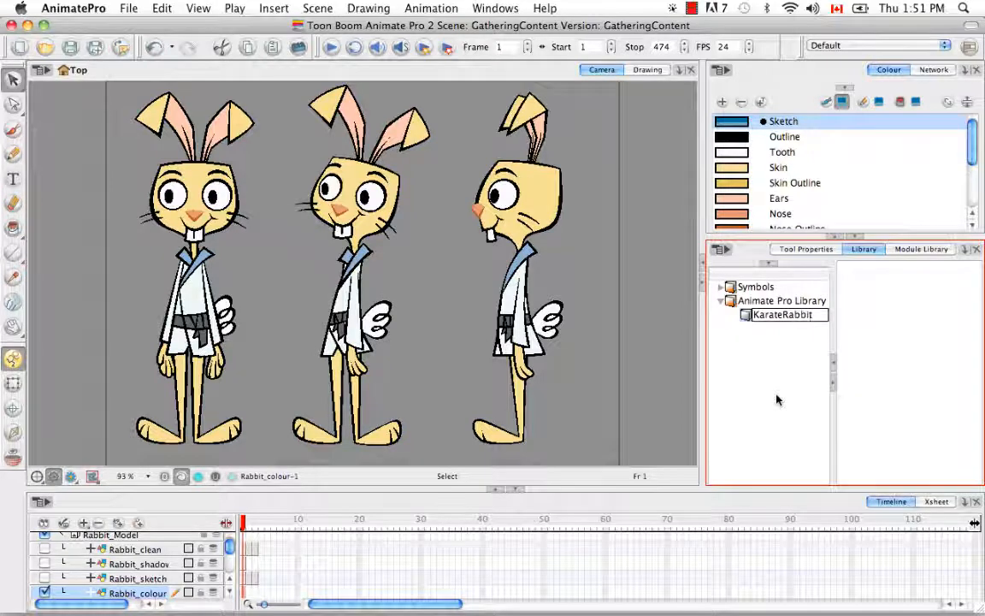
pyautogui.press('Return')
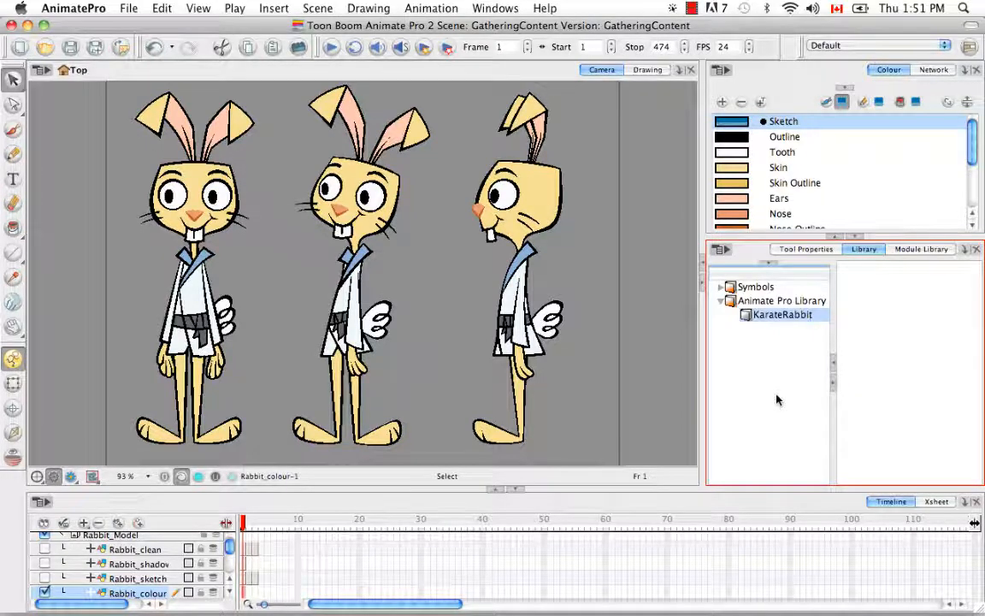
pyautogui.click(777, 400)
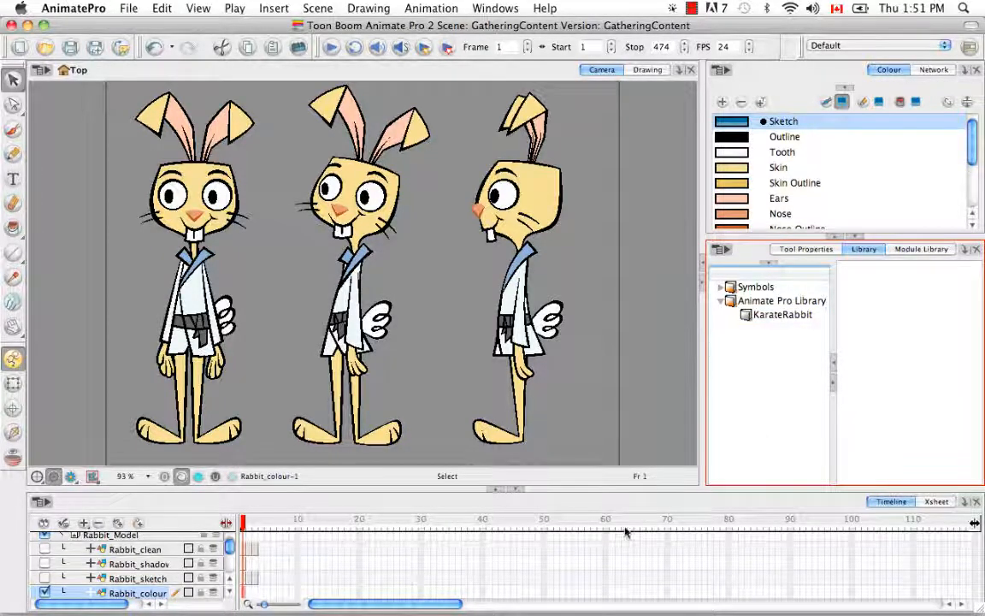
# - Store the Rabbit_colour layer as a template in the KarateRabbit library folder, naming it KarateRabbit.tpl
pyautogui.click(128, 593)
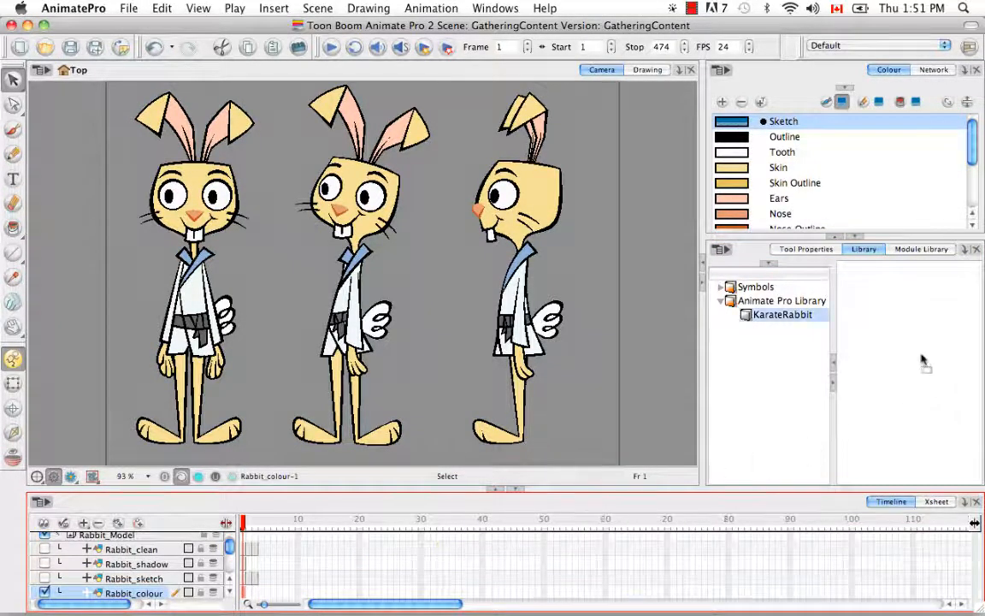
pyautogui.moveTo(921, 359); pyautogui.dragTo(921, 359)
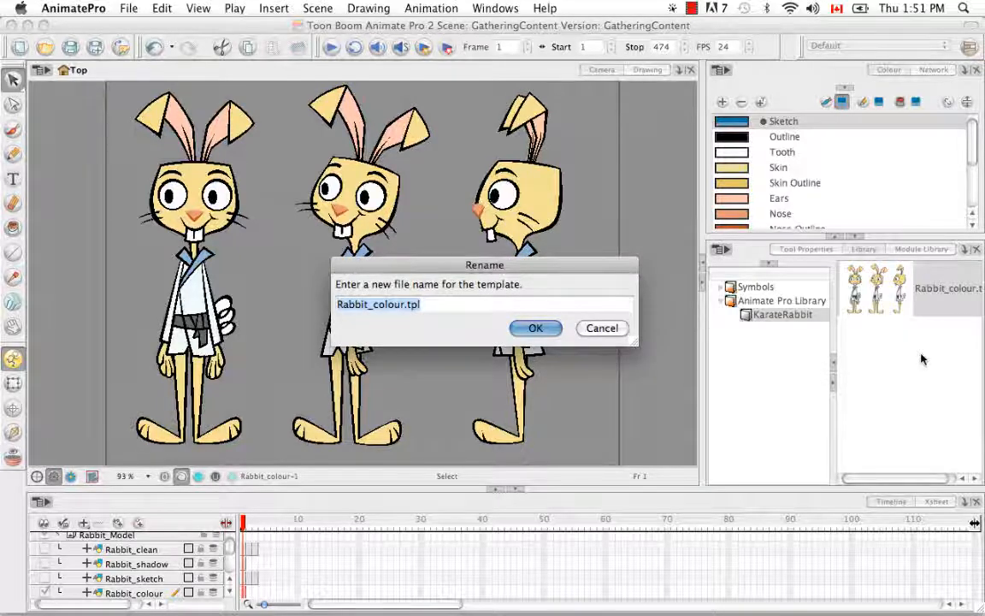
pyautogui.click(404, 305)
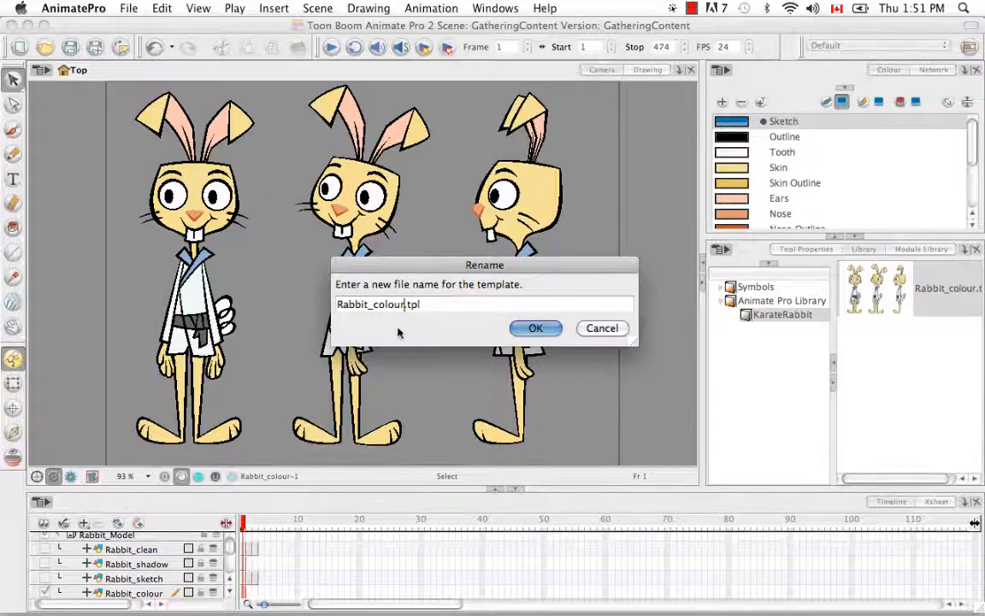
pyautogui.press('BackSpace')
pyautogui.press('BackSpace')
pyautogui.press('BackSpace')
pyautogui.press('BackSpace')
pyautogui.press('BackSpace')
pyautogui.press('BackSpace')
pyautogui.press('BackSpace')
pyautogui.press('BackSpace')
pyautogui.press('BackSpace')
pyautogui.press('BackSpace')
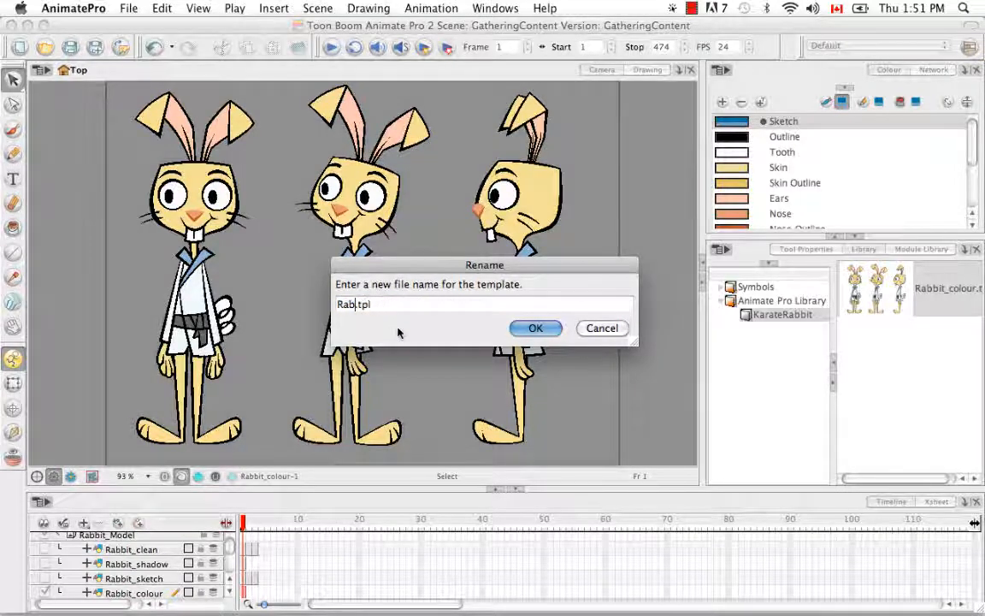
pyautogui.press('BackSpace')
pyautogui.press('BackSpace')
pyautogui.press('BackSpace')
pyautogui.write('KarateRabbit')
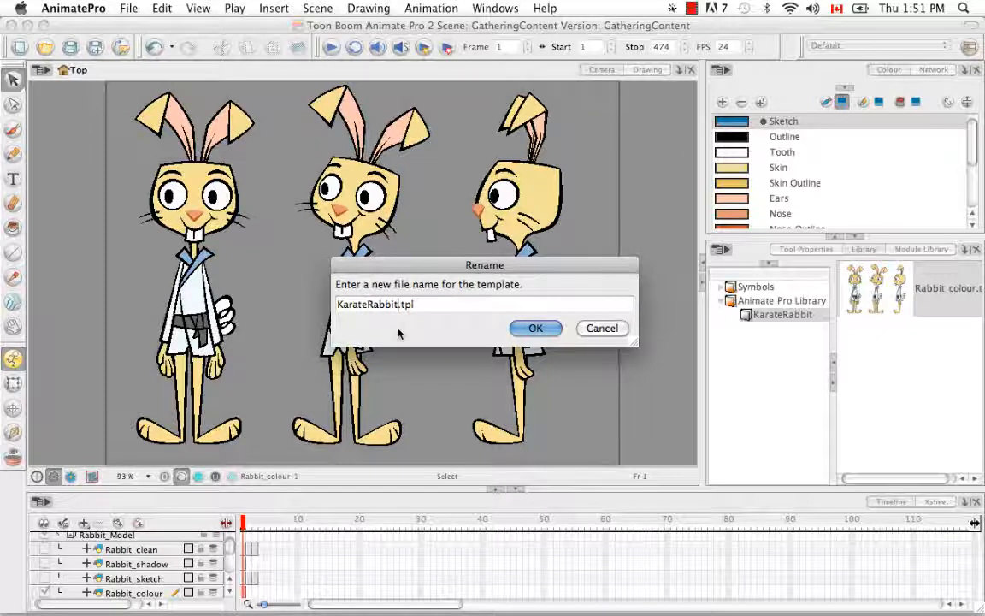
pyautogui.click(545, 331)
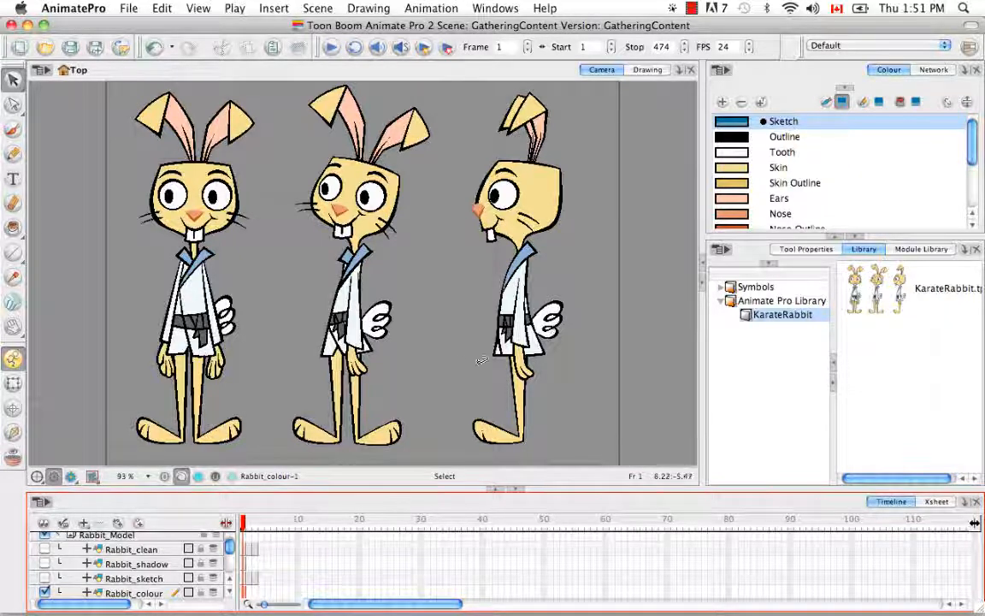
# - Create a new NTSC scene with the project name KarateRabbit, saving the current scene's changes
pyautogui.click(20, 47)
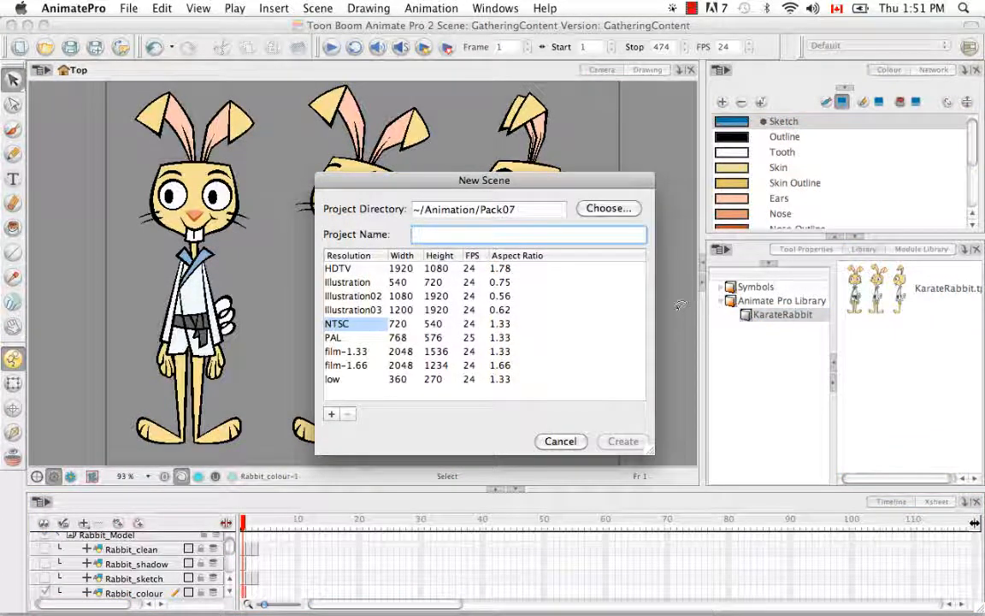
pyautogui.write('K')
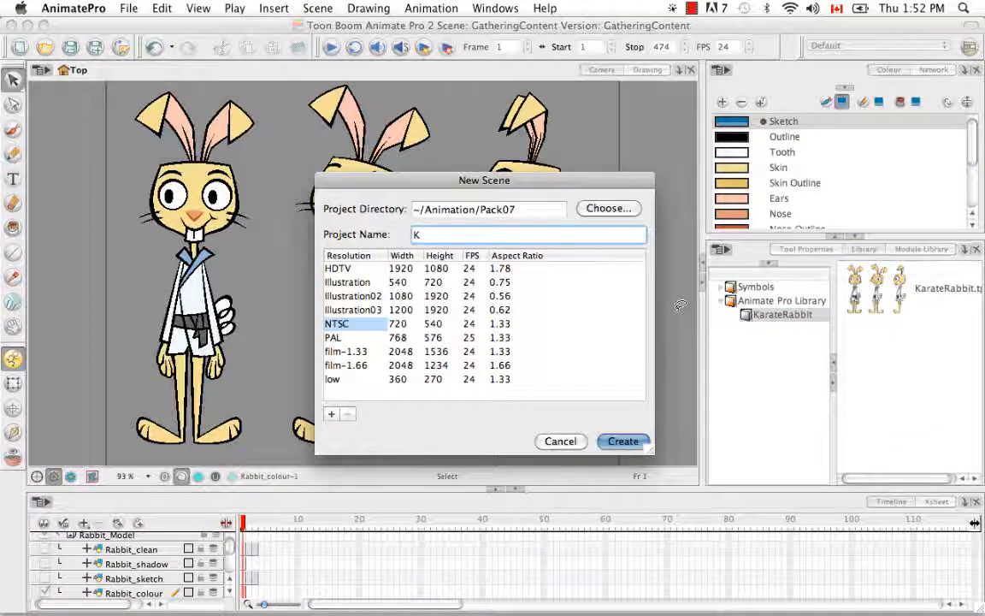
pyautogui.write('arateRabbit')
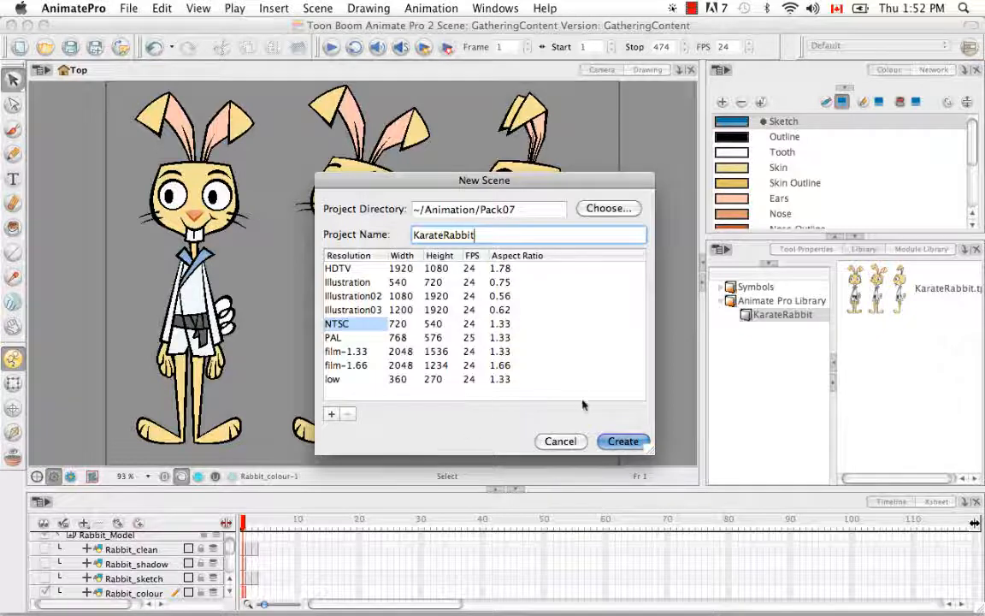
pyautogui.click(621, 442)
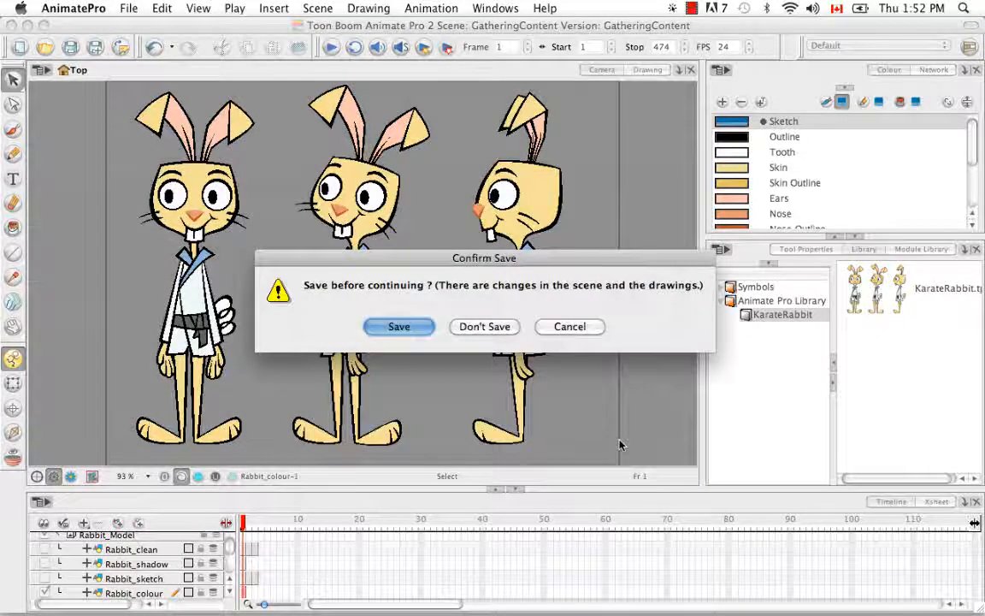
pyautogui.click(399, 327)
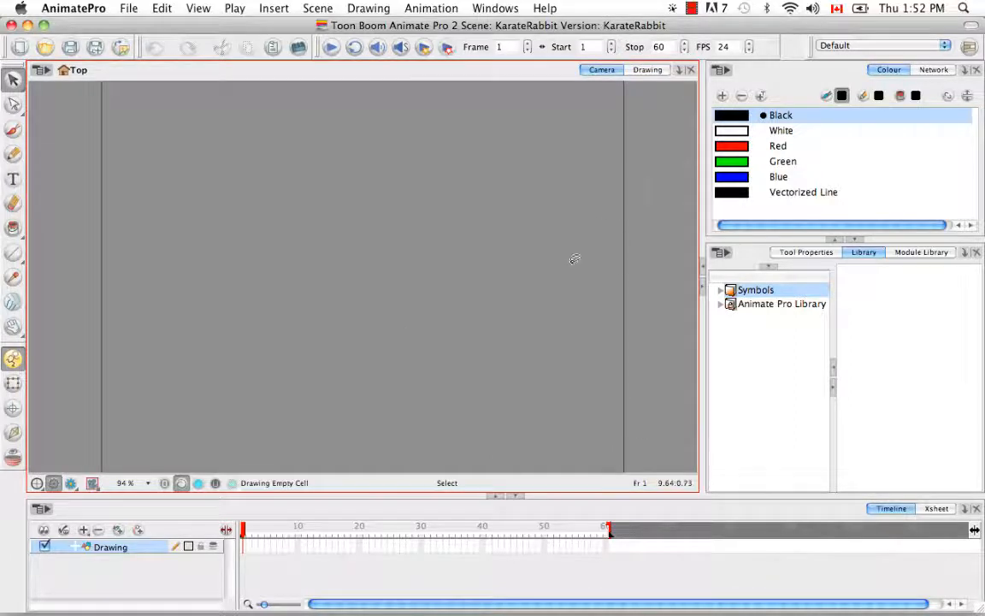
# - Bring the KarateRabbit.tpl template from the Animate Pro Library's KarateRabbit folder into the scene
pyautogui.click(767, 307)
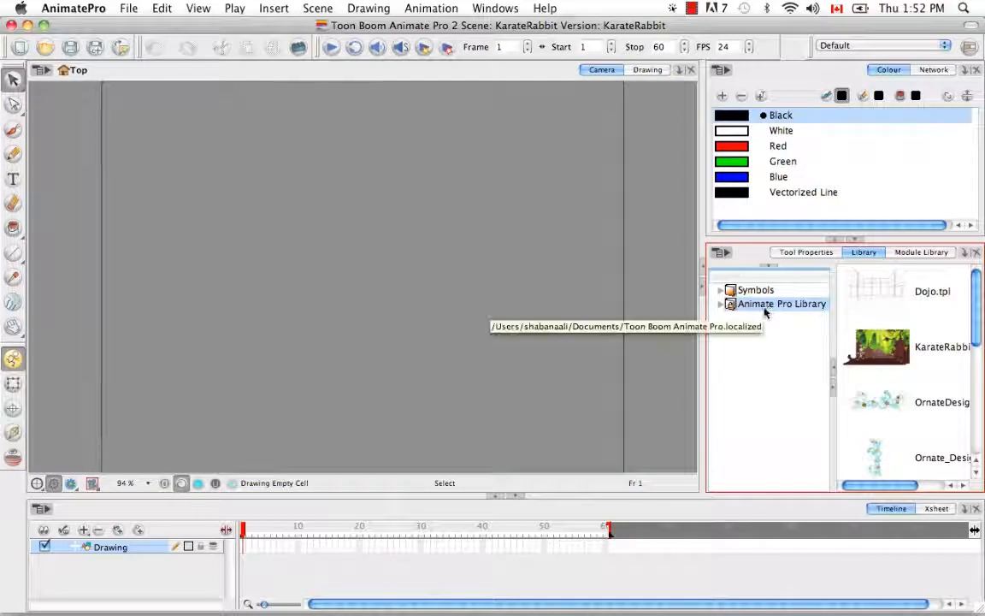
pyautogui.click(722, 305)
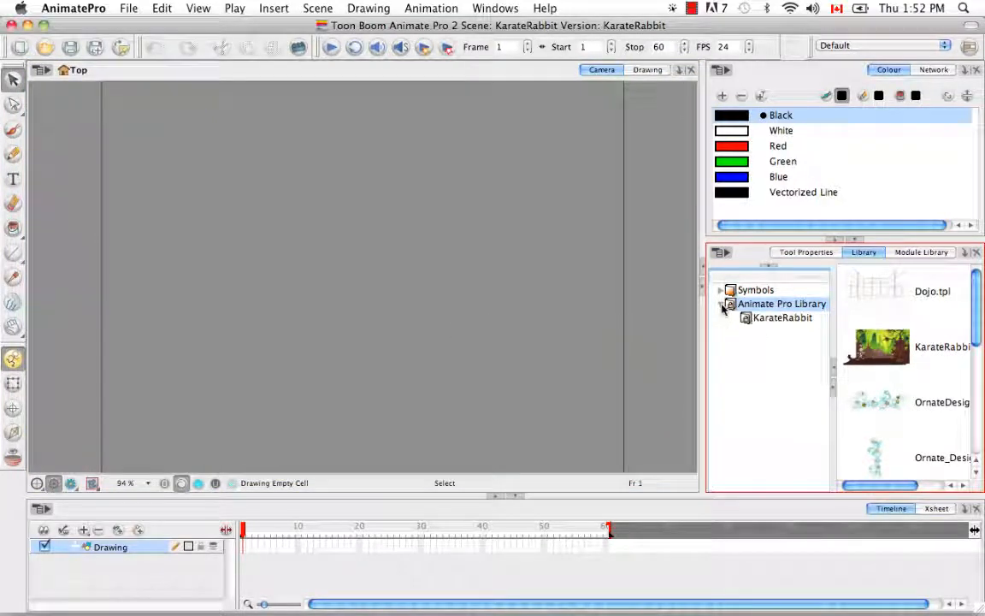
pyautogui.click(765, 319)
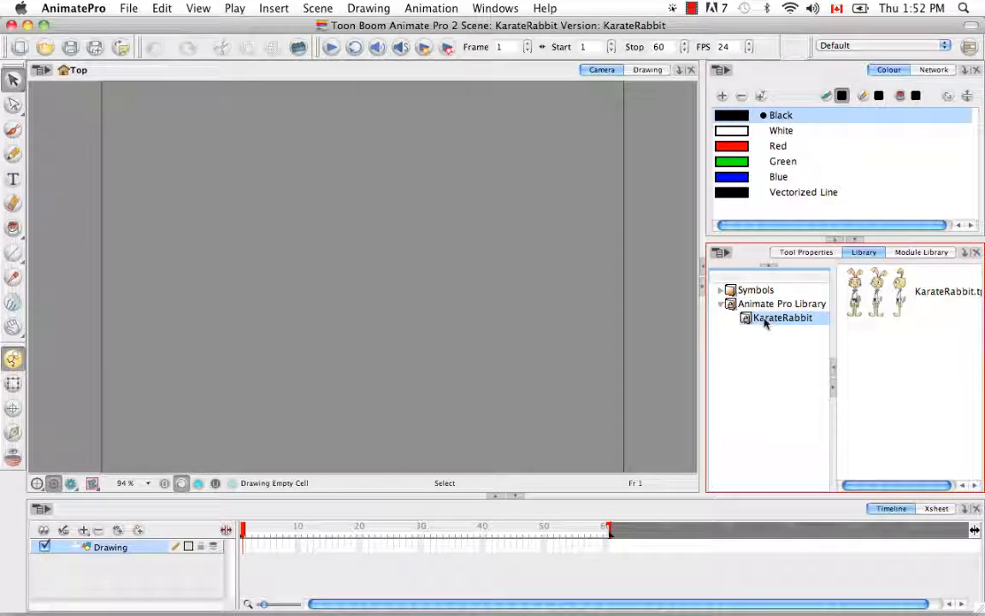
pyautogui.click(896, 304)
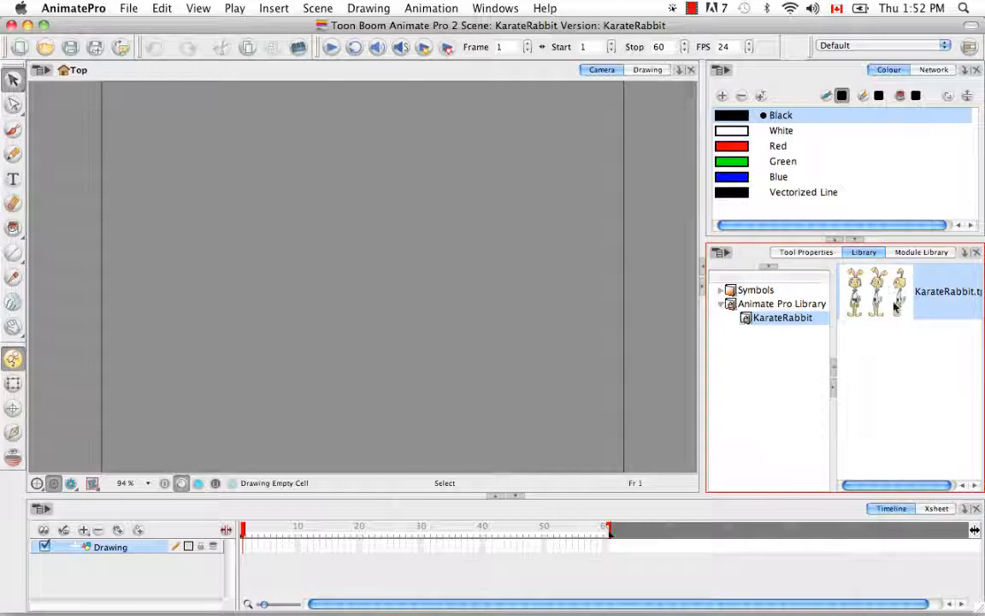
pyautogui.moveTo(877, 294); pyautogui.dragTo(352, 302)
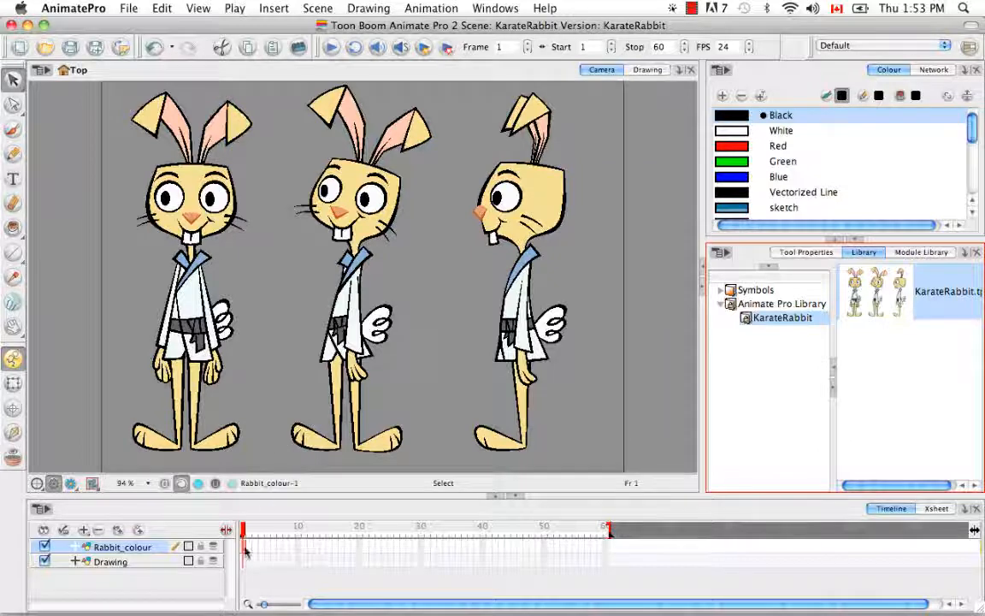
# - Add three new drawing layers above the Rabbit_colour layer
pyautogui.click(118, 531)
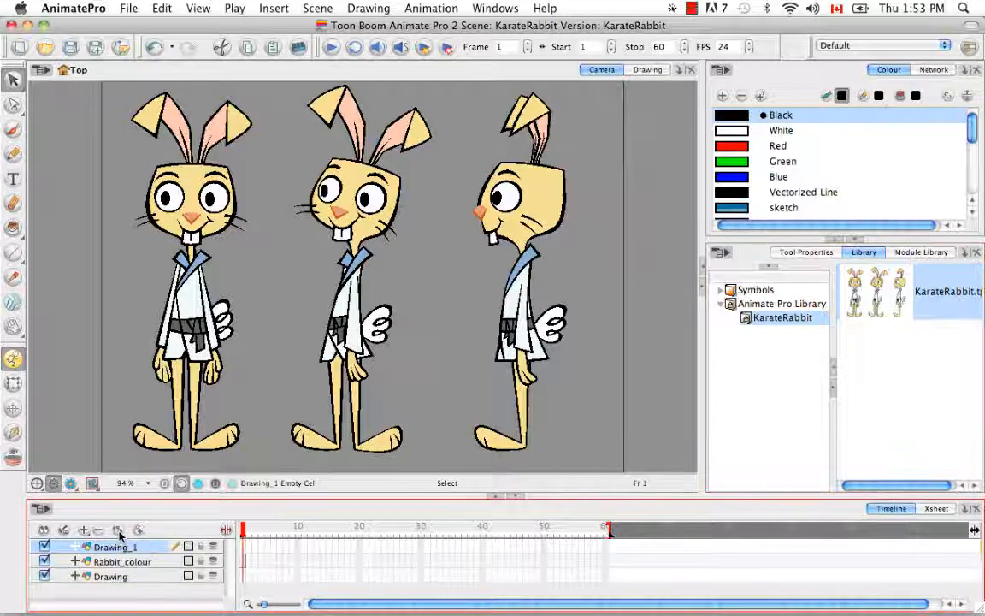
pyautogui.click(118, 531)
pyautogui.click(118, 531)
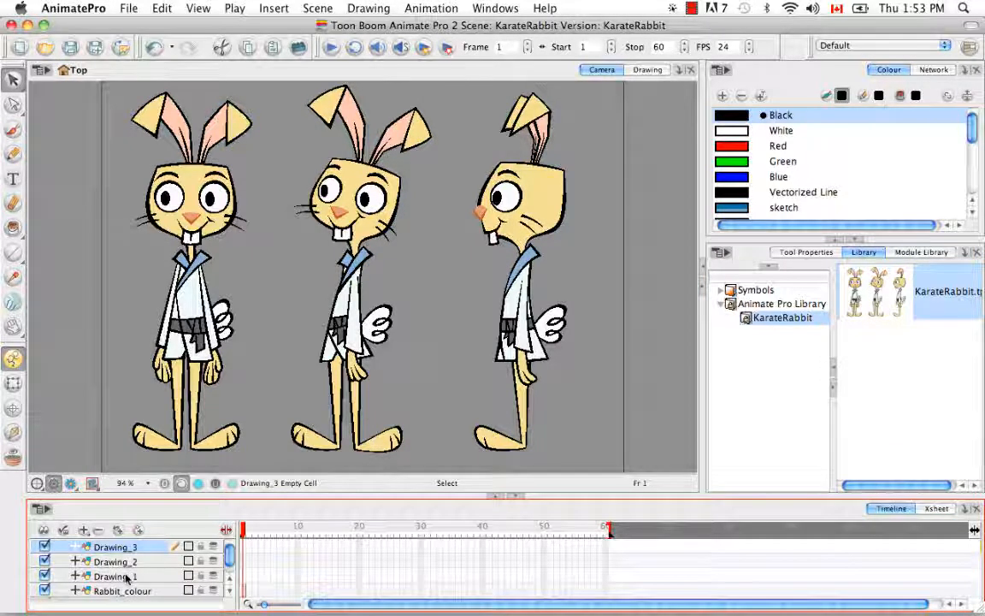
# - Rename the Drawing_3 layer as Rabbit_Front
pyautogui.doubleClick(115, 547)
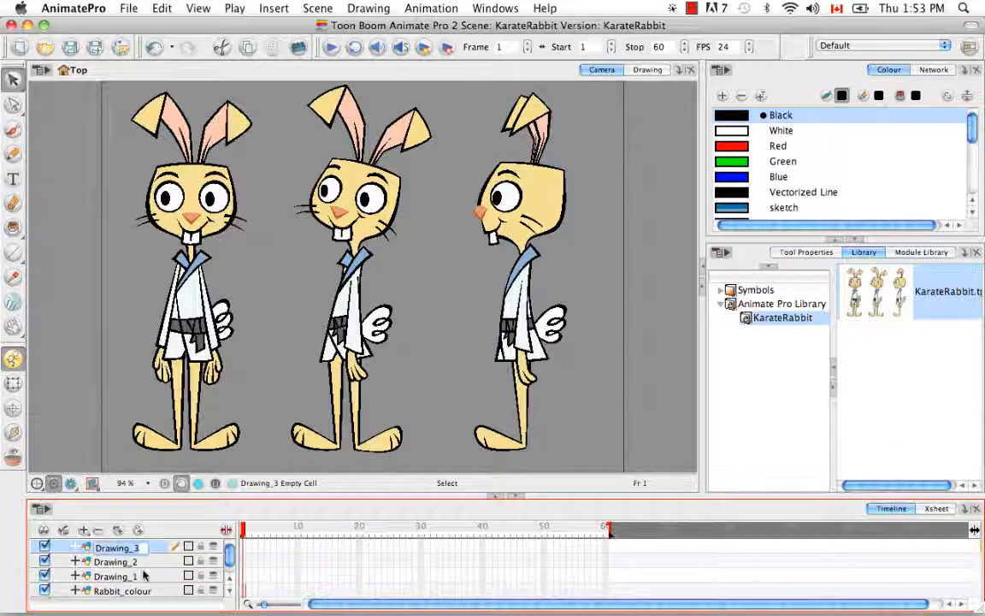
pyautogui.press('BackSpace')
pyautogui.write('Rabbi')
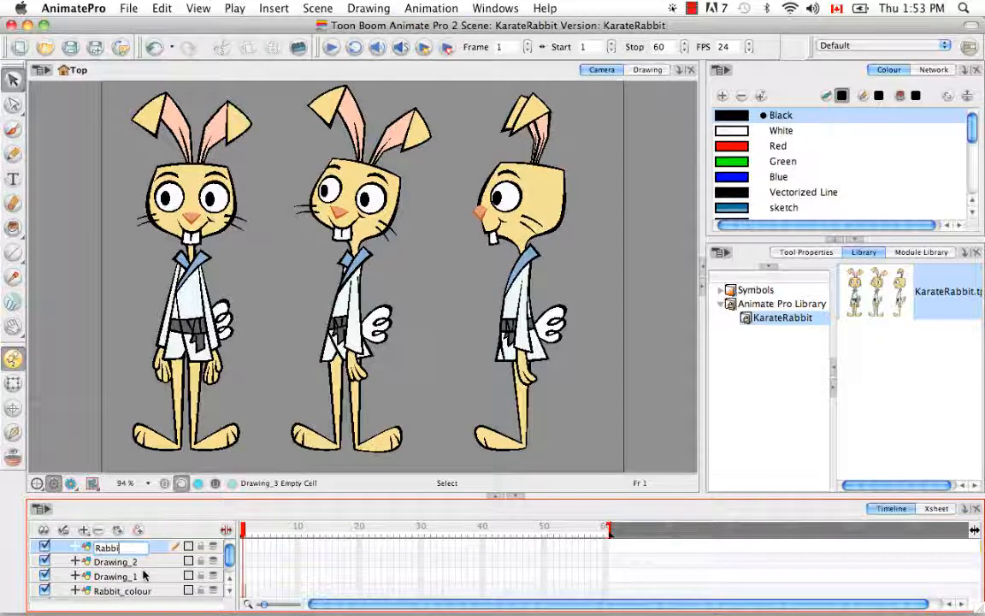
pyautogui.write('t_Front')
pyautogui.press('Return')
# - Rename the Drawing_2 layer as Rabbit_3Q
pyautogui.doubleClick(133, 563)
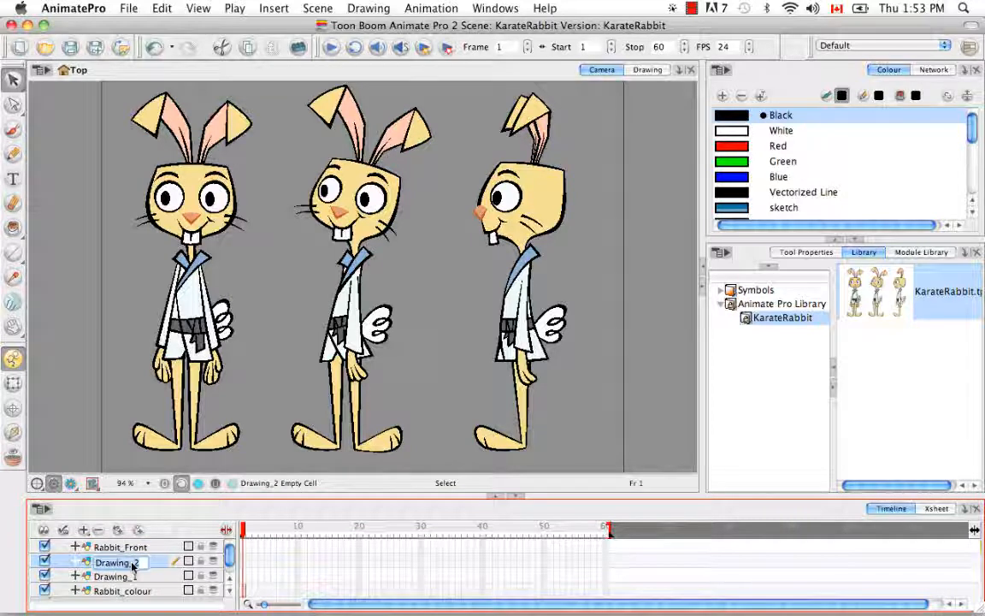
pyautogui.press('BackSpace')
pyautogui.write('Rabbit_3Q')
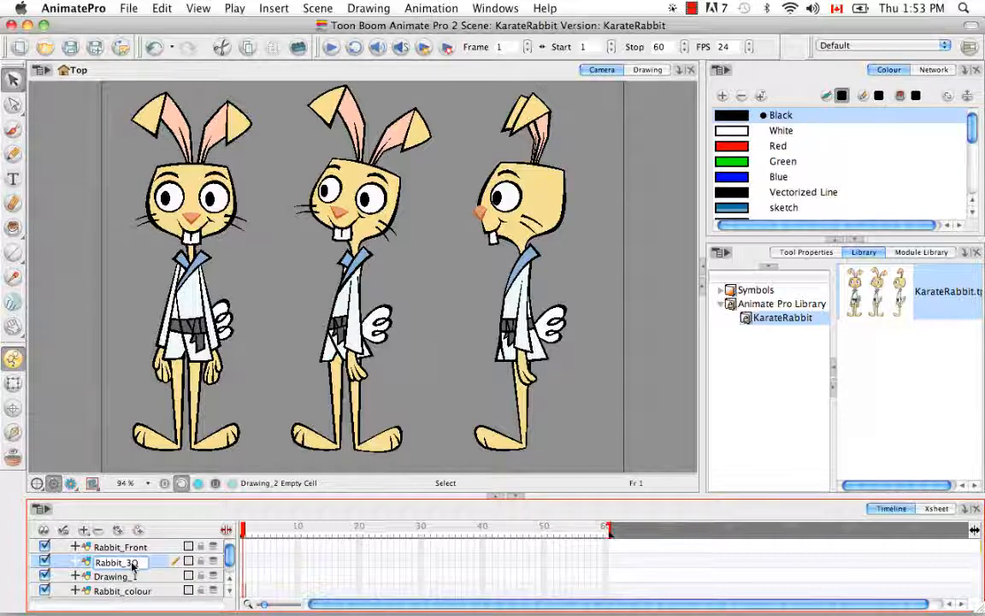
pyautogui.press('Return')
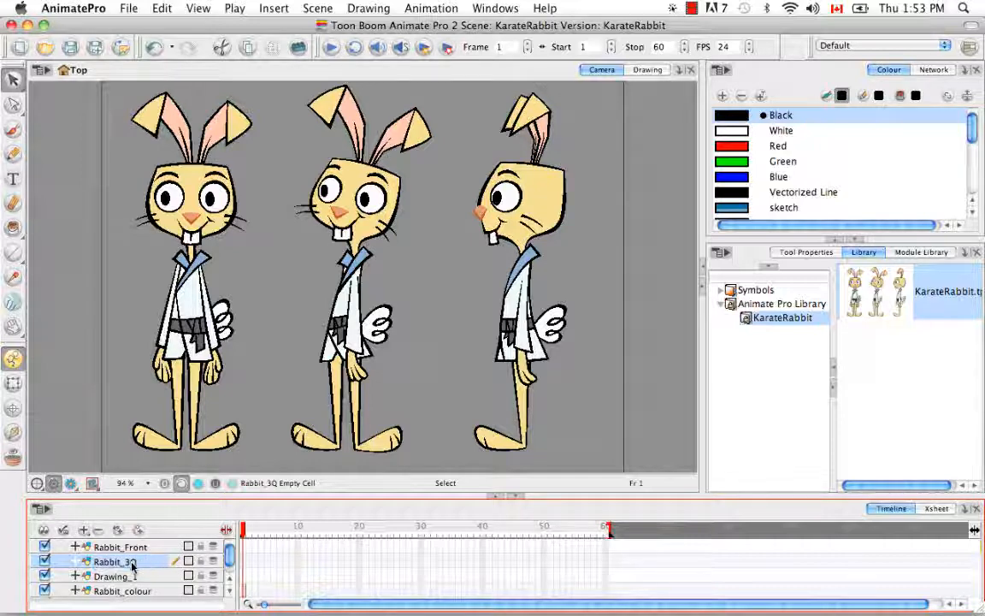
# - Rename the Drawing_1 layer as Rabbit_Profile
pyautogui.doubleClick(118, 577)
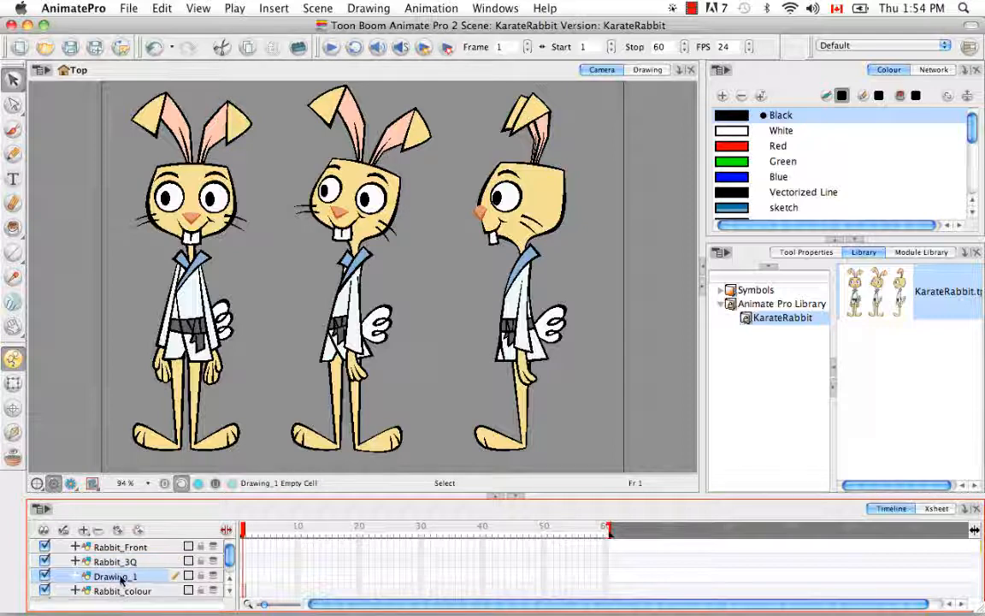
pyautogui.press('BackSpace')
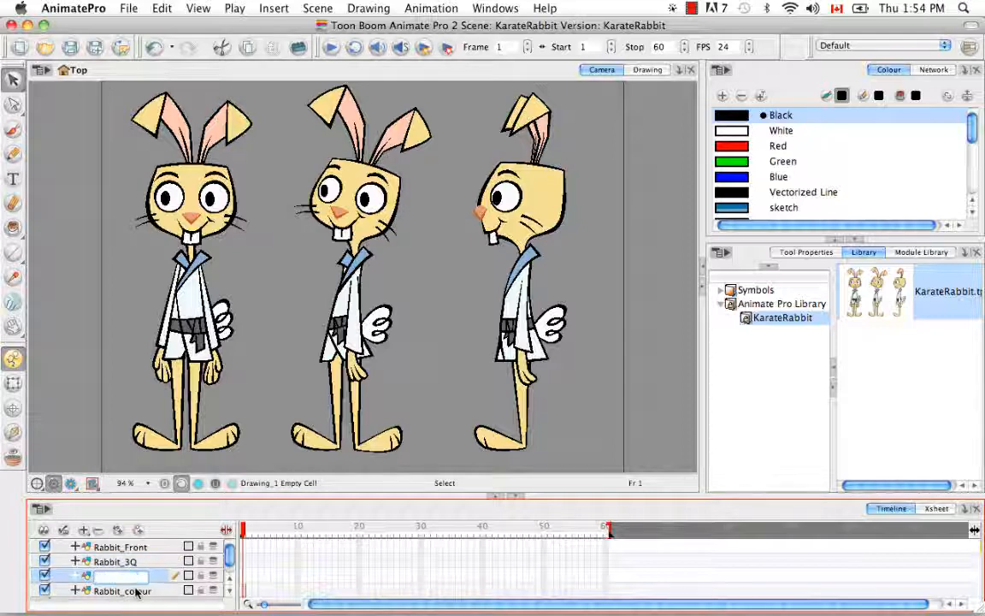
pyautogui.write('Rabbit_')
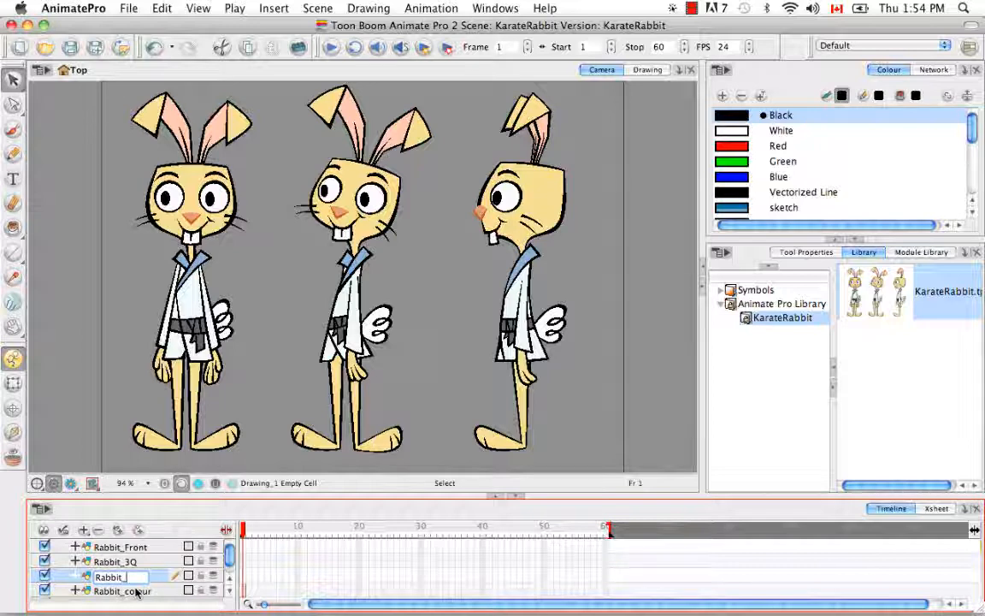
pyautogui.write('Profile')
pyautogui.press('Return')
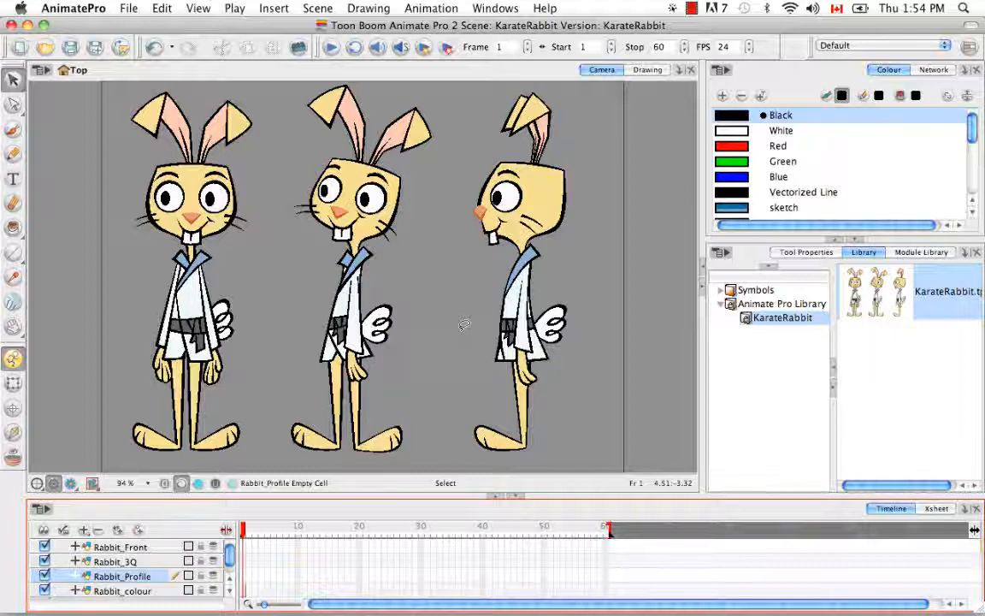
# - Make the Camera view active and show the 12 Field Grid in it
pyautogui.click(197, 9)
pyautogui.moveTo(282, 200)
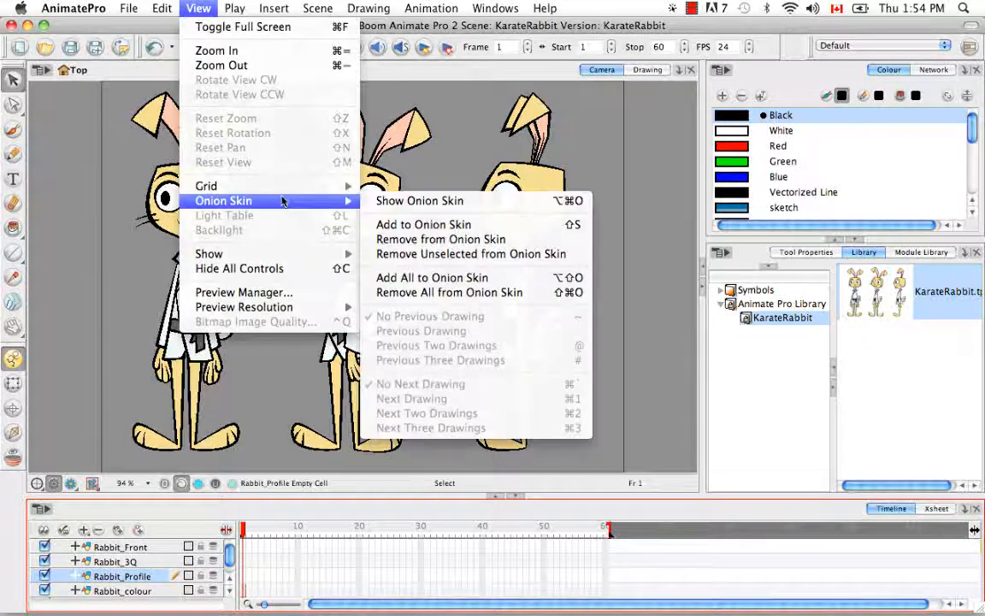
pyautogui.click(463, 117)
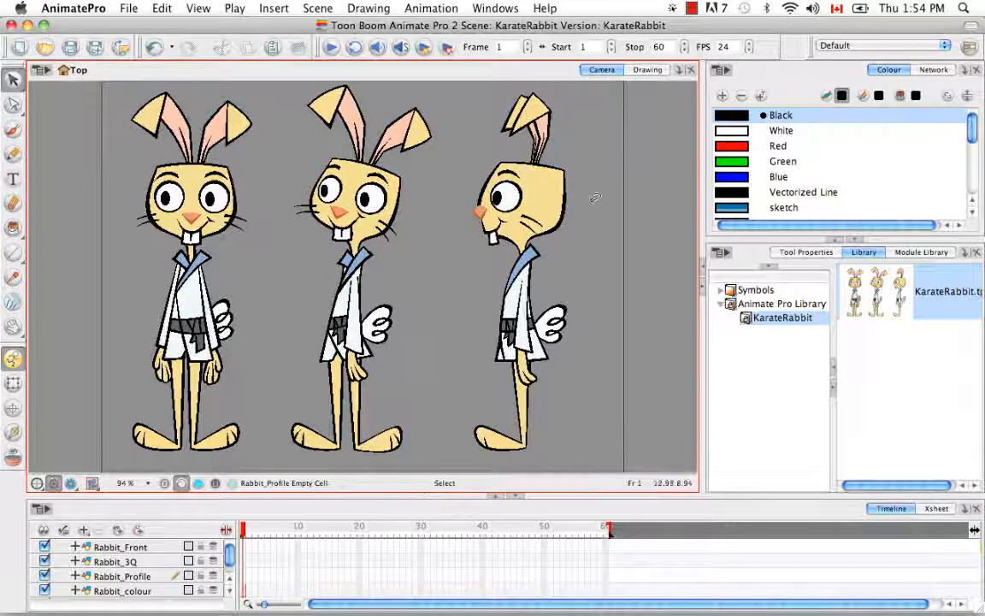
pyautogui.click(203, 10)
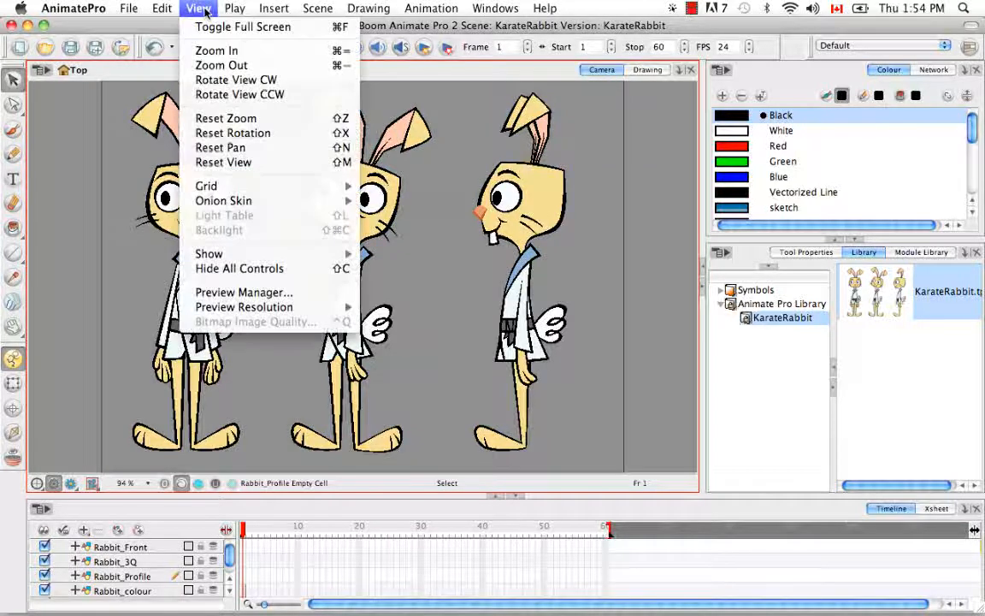
pyautogui.moveTo(226, 185)
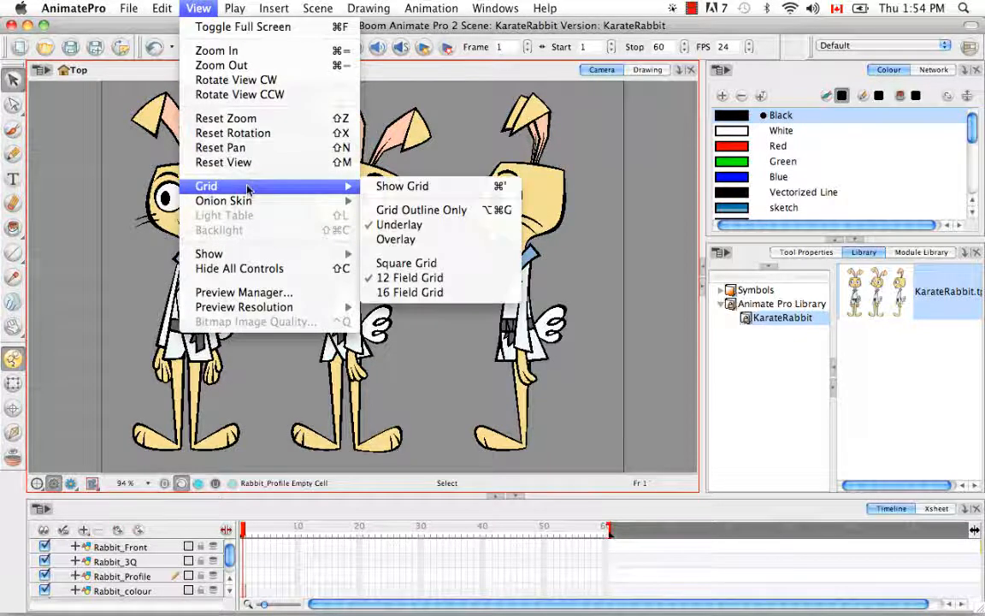
pyautogui.click(486, 188)
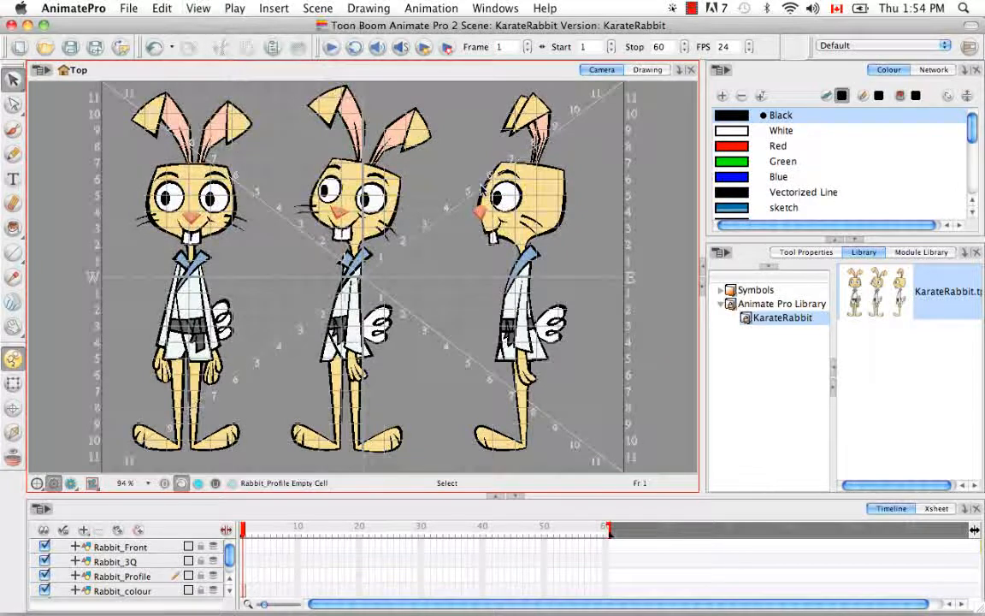
# - Display the Camera View toolbar and use it to switch the grid off and back on
pyautogui.click(496, 9)
pyautogui.moveTo(548, 74)
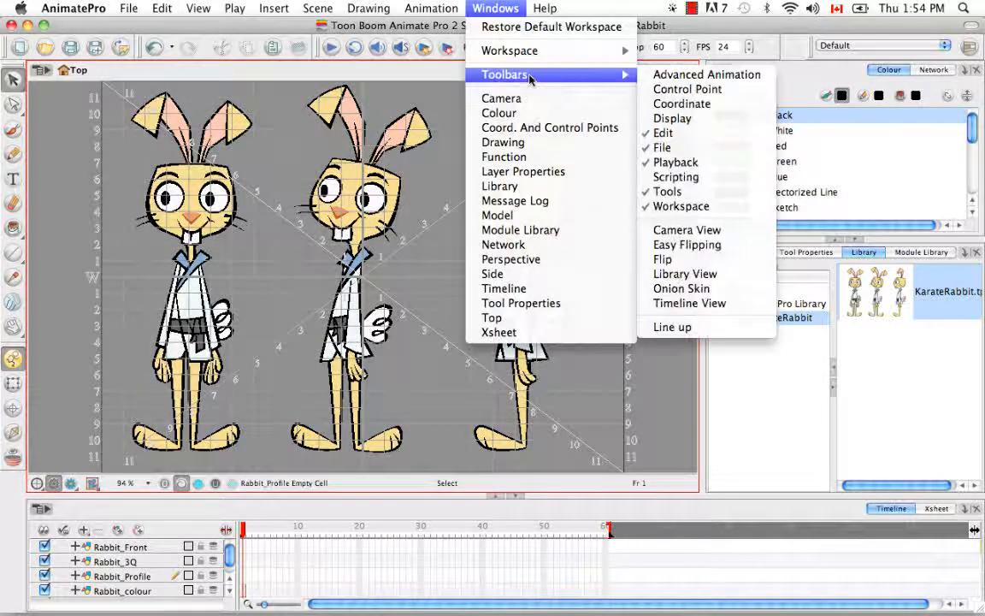
pyautogui.click(722, 230)
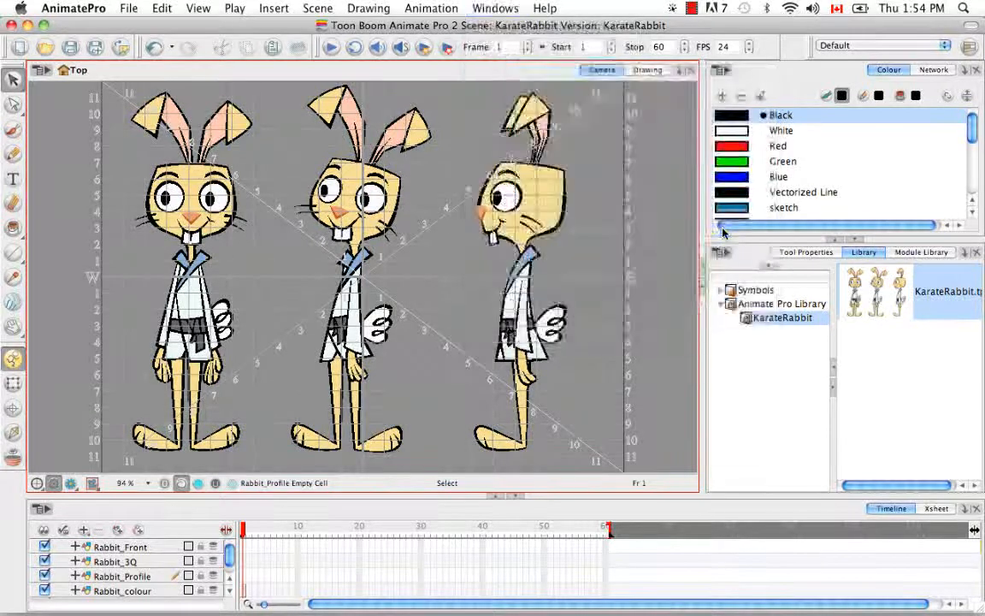
pyautogui.click(107, 74)
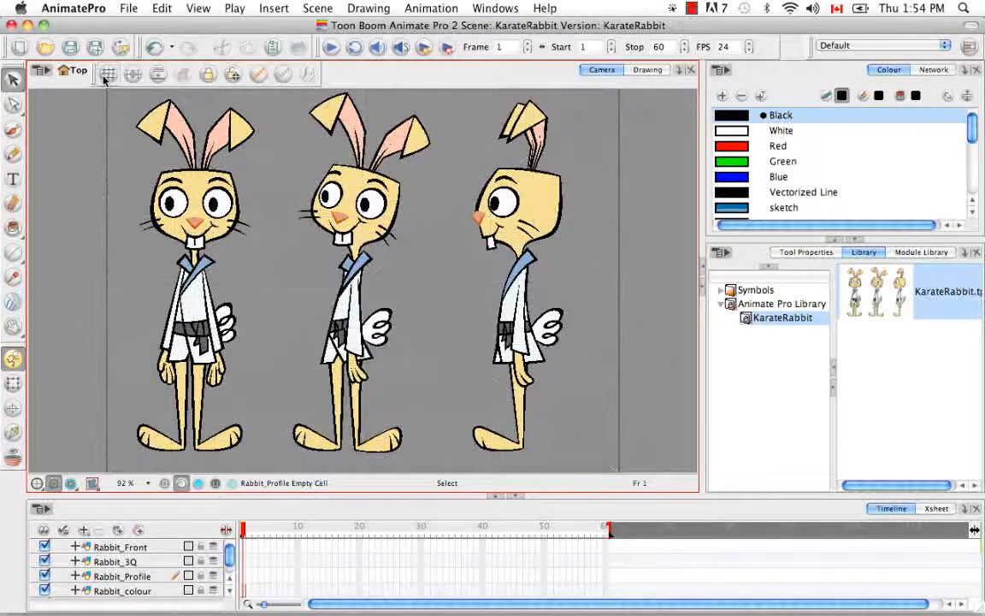
pyautogui.click(106, 76)
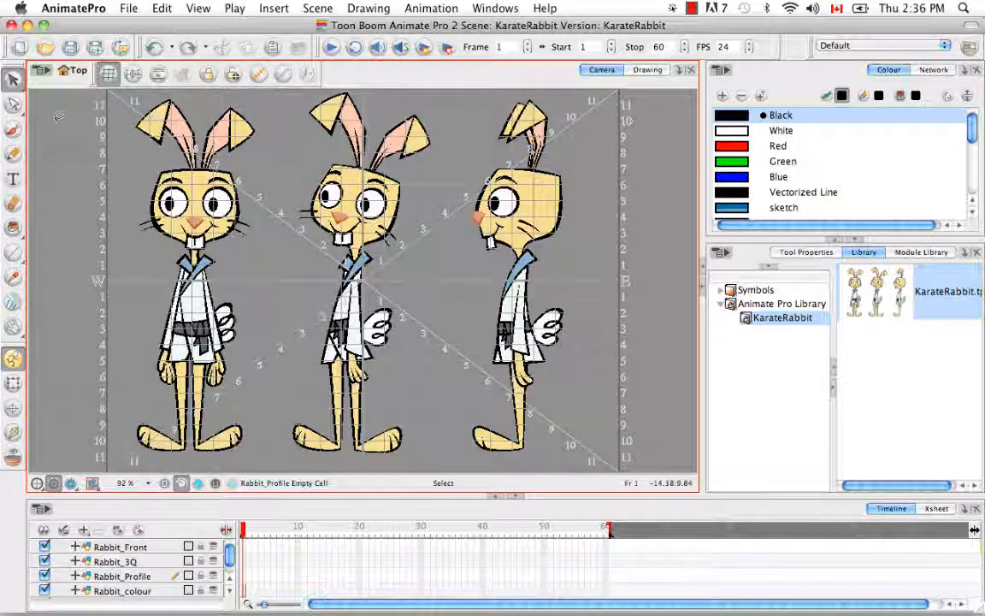
# - Copy the front-view rabbit from the Rabbit_colour layer into the Rabbit_Front layer, and check the copy by briefly hiding Rabbit_colour
pyautogui.click(124, 590)
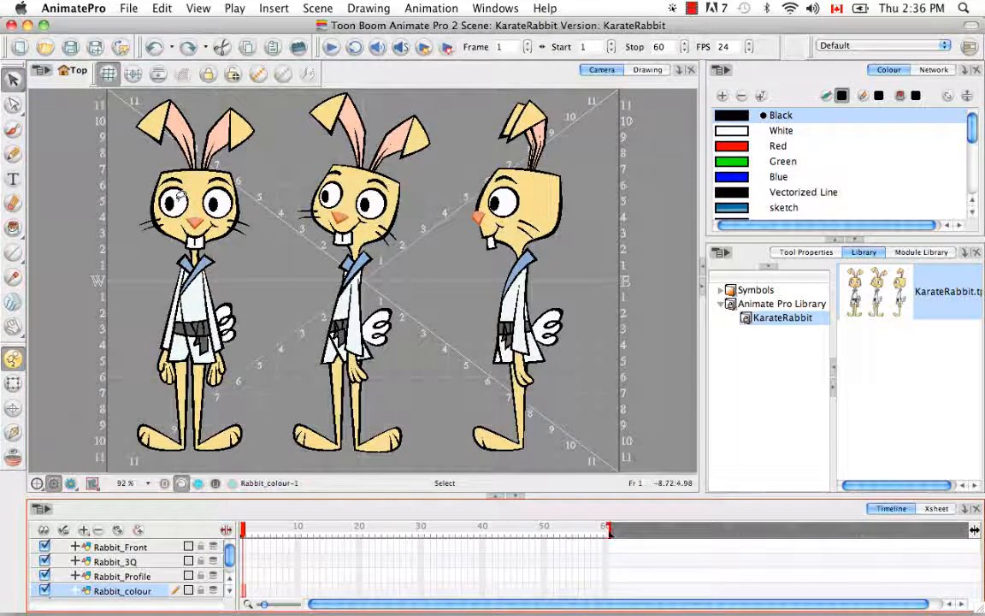
pyautogui.click(160, 177)
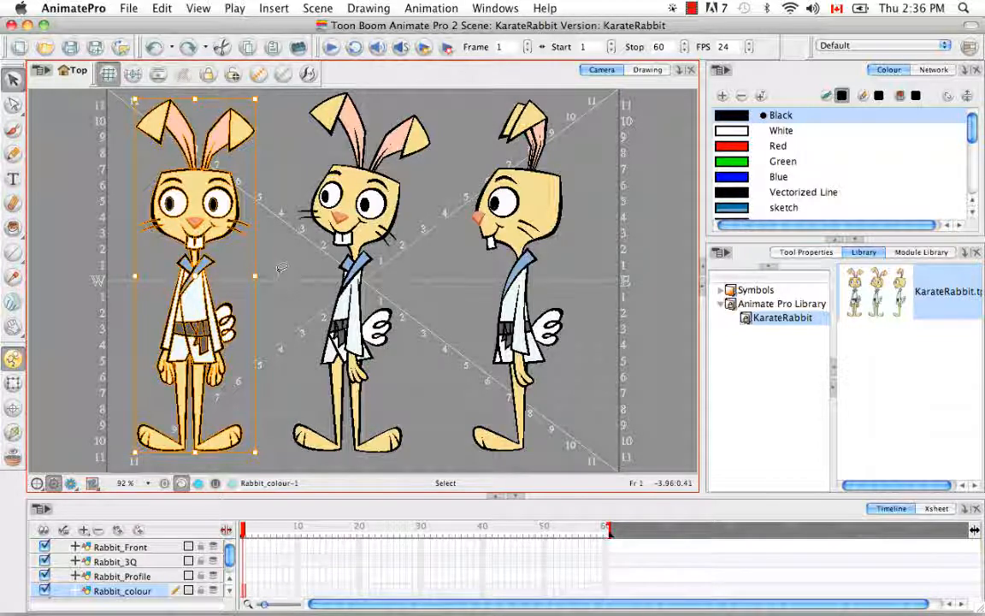
pyautogui.press('super')
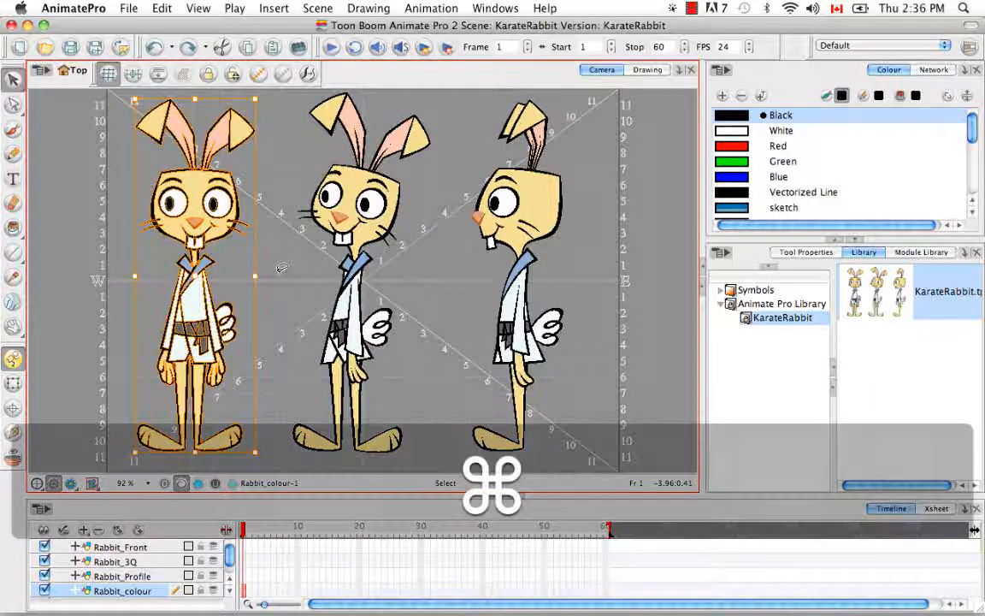
pyautogui.press('super+c')
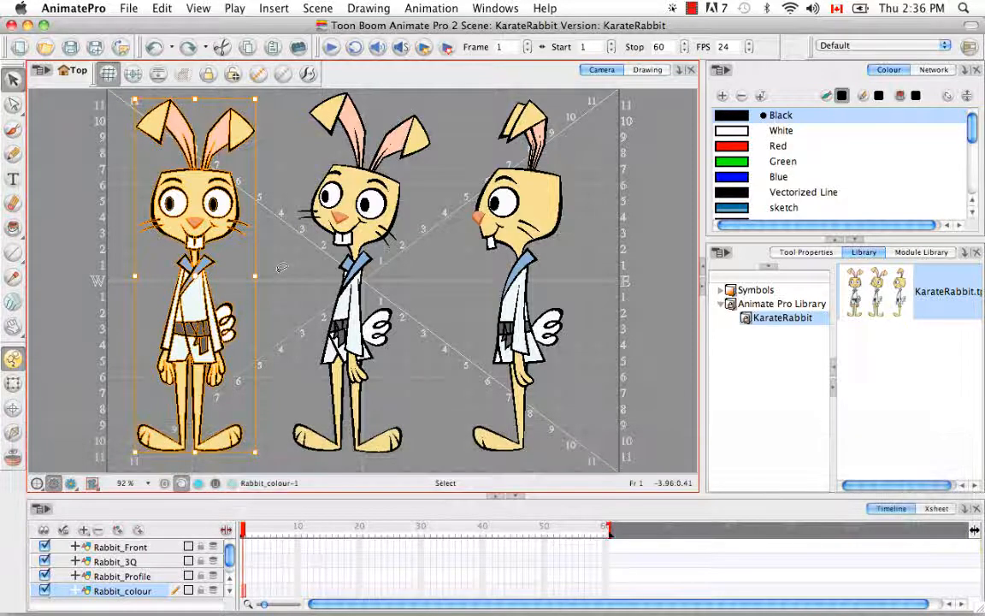
pyautogui.click(127, 550)
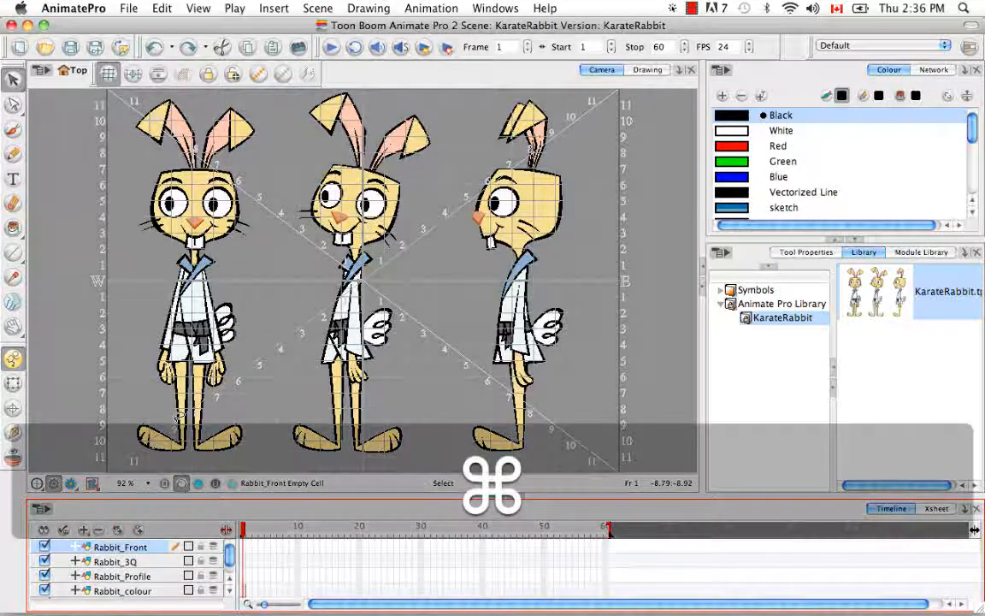
pyautogui.press('super+v')
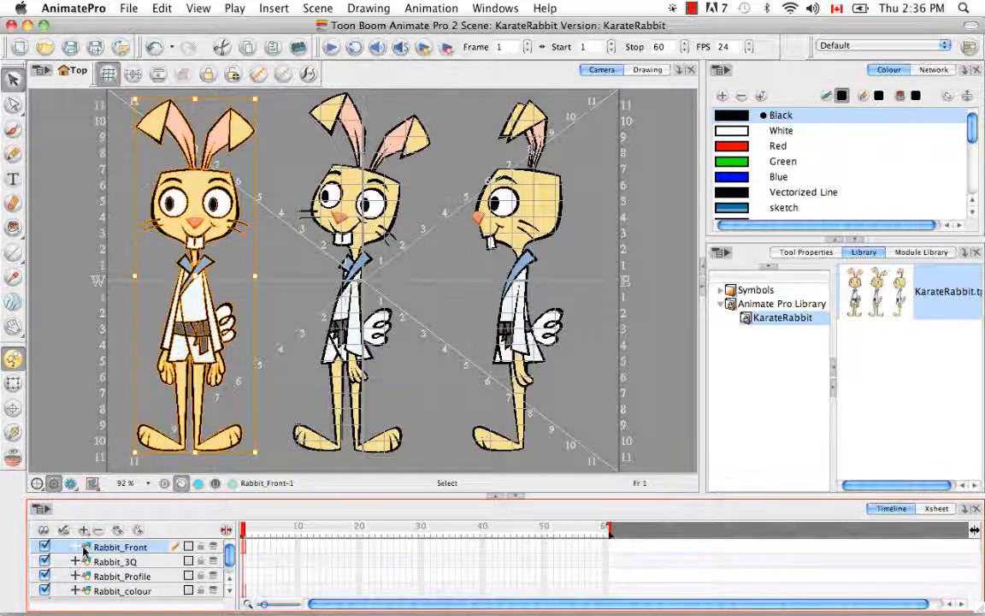
pyautogui.click(45, 590)
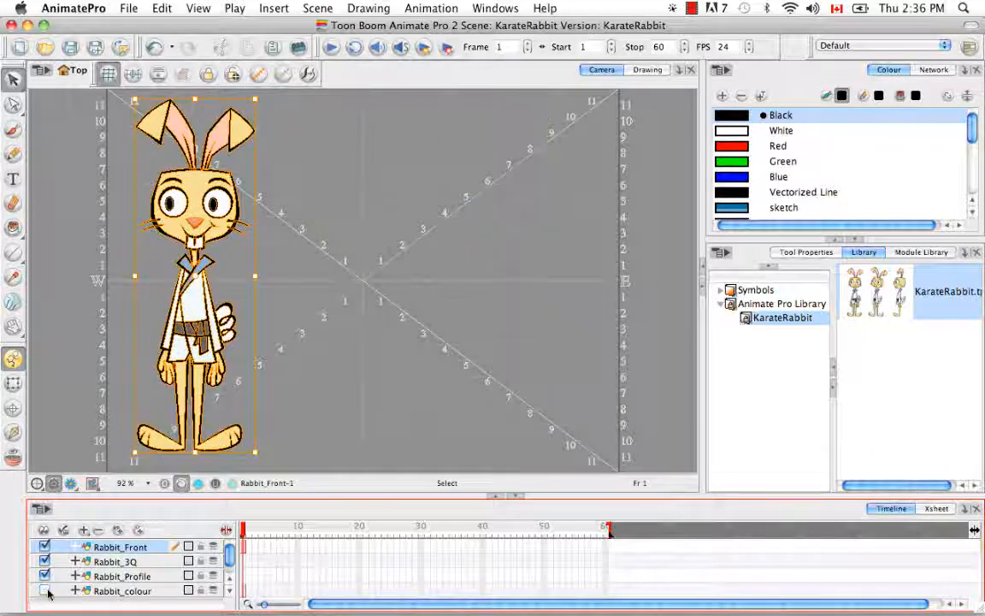
pyautogui.click(45, 590)
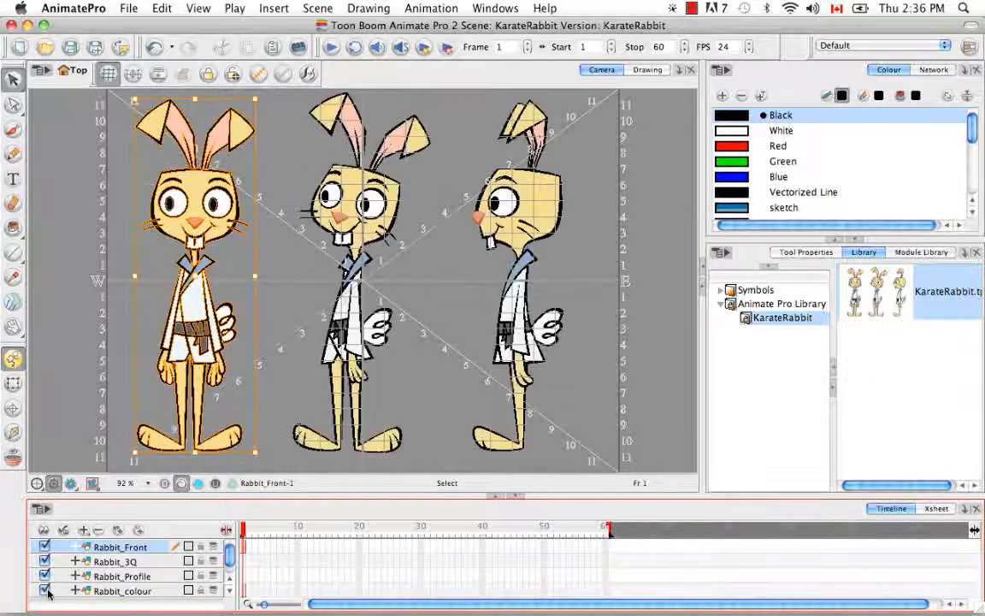
# - Copy the three-quarter-view rabbit from the Rabbit_colour layer and paste it into the Rabbit_3Q layer
pyautogui.click(112, 591)
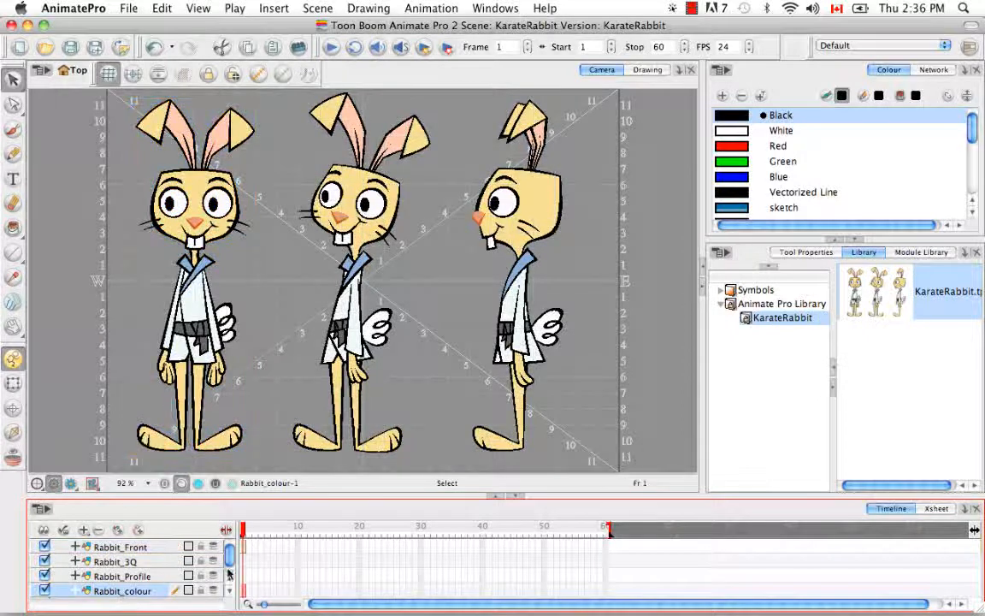
pyautogui.click(377, 330)
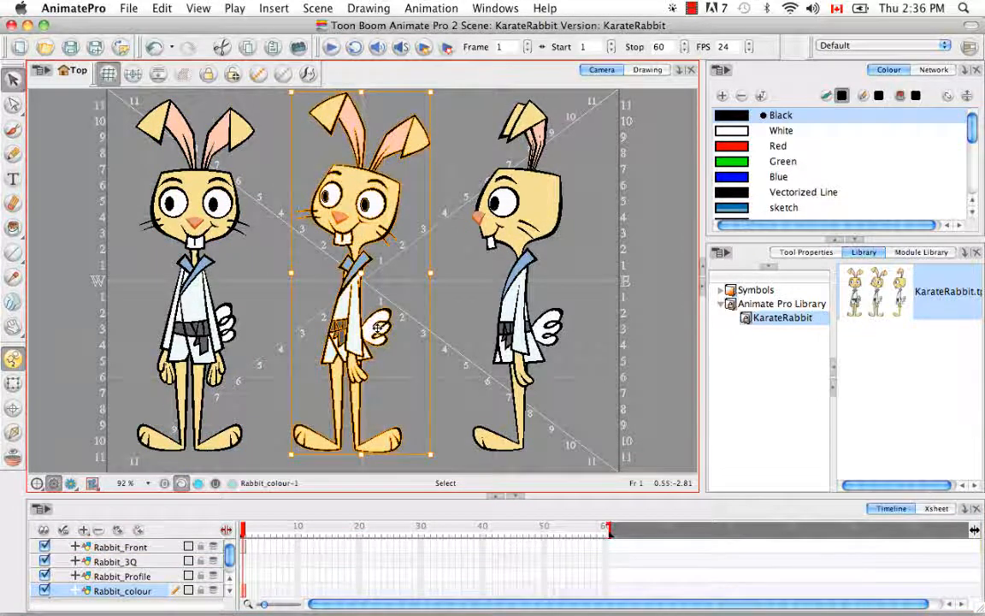
pyautogui.press('super+c')
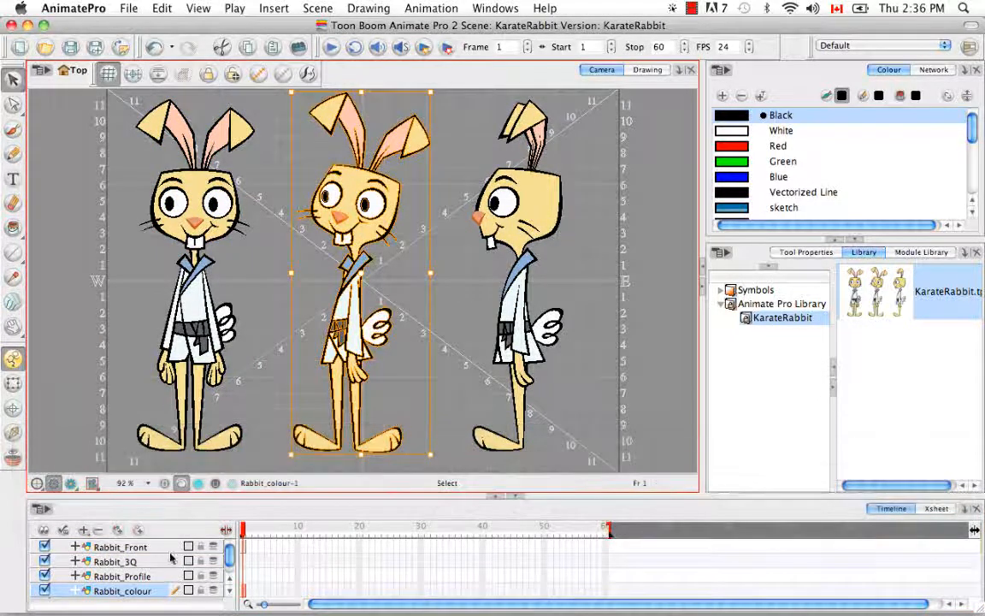
pyautogui.click(128, 561)
pyautogui.press('super+v')
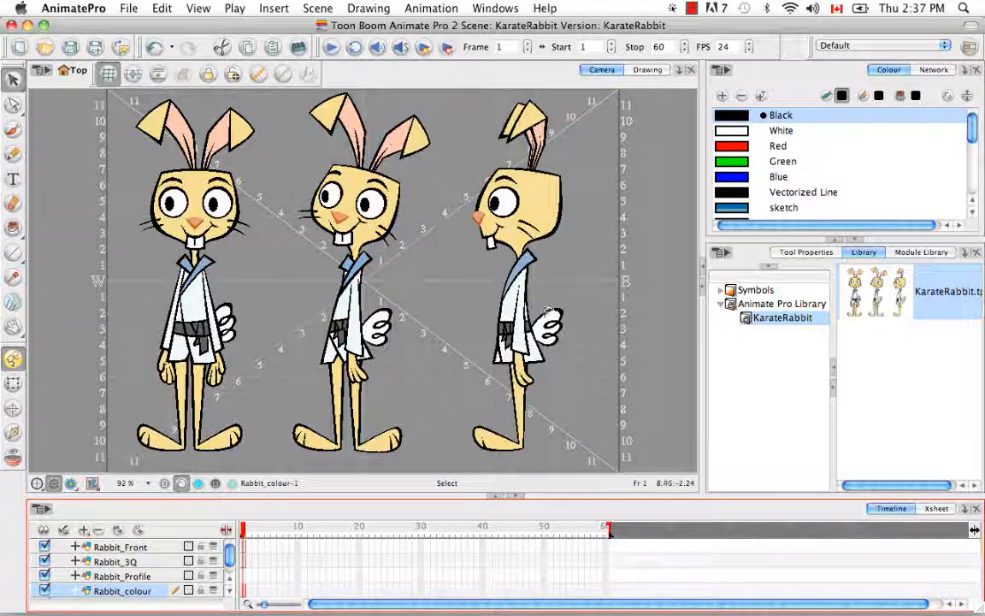
# - Copy the profile-view rabbit from the Rabbit_colour layer and paste it into the Rabbit_Profile layer
pyautogui.click(492, 281)
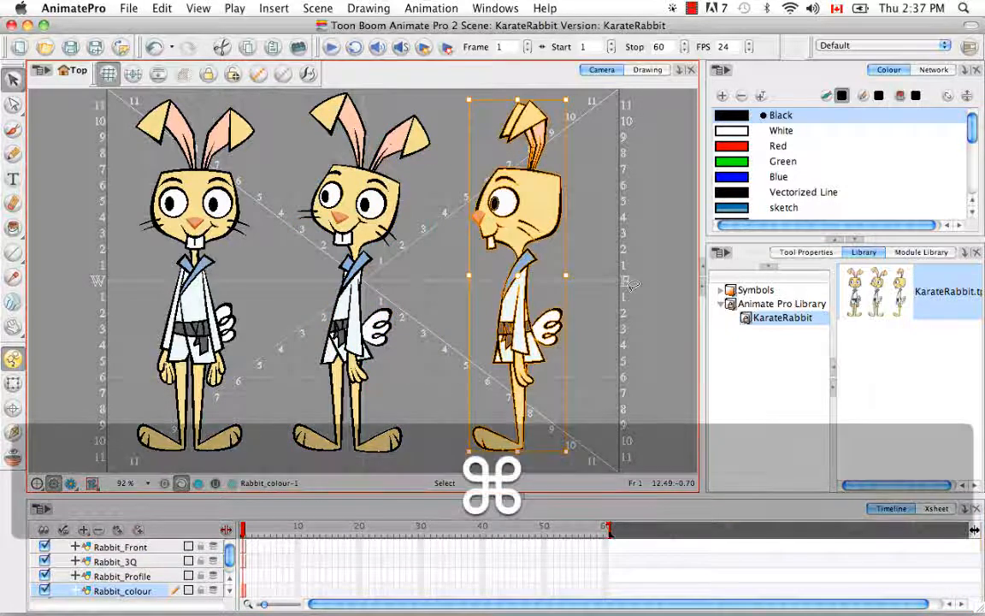
pyautogui.press('super+c')
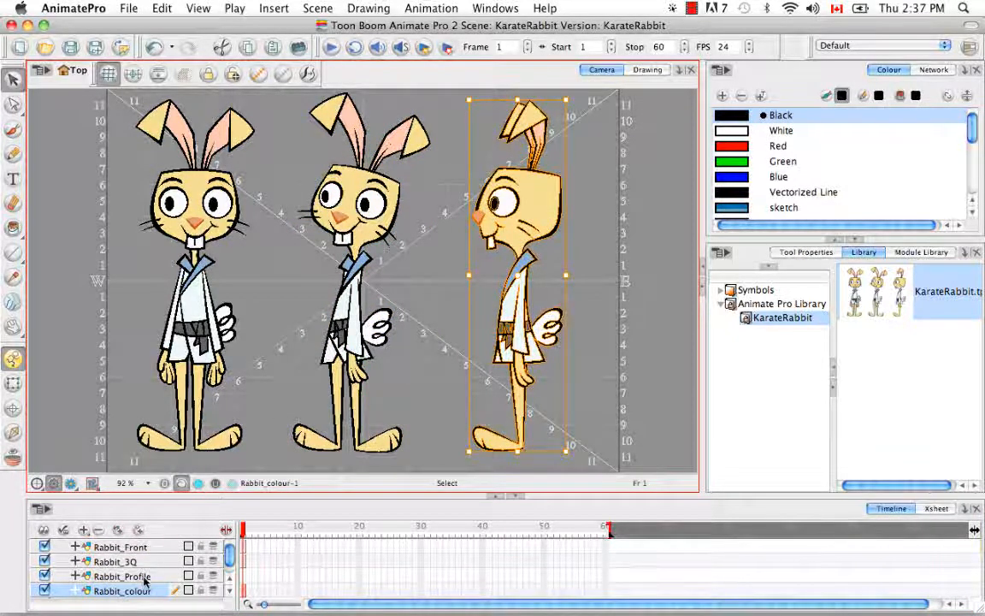
pyautogui.click(122, 575)
pyautogui.press('super+v')
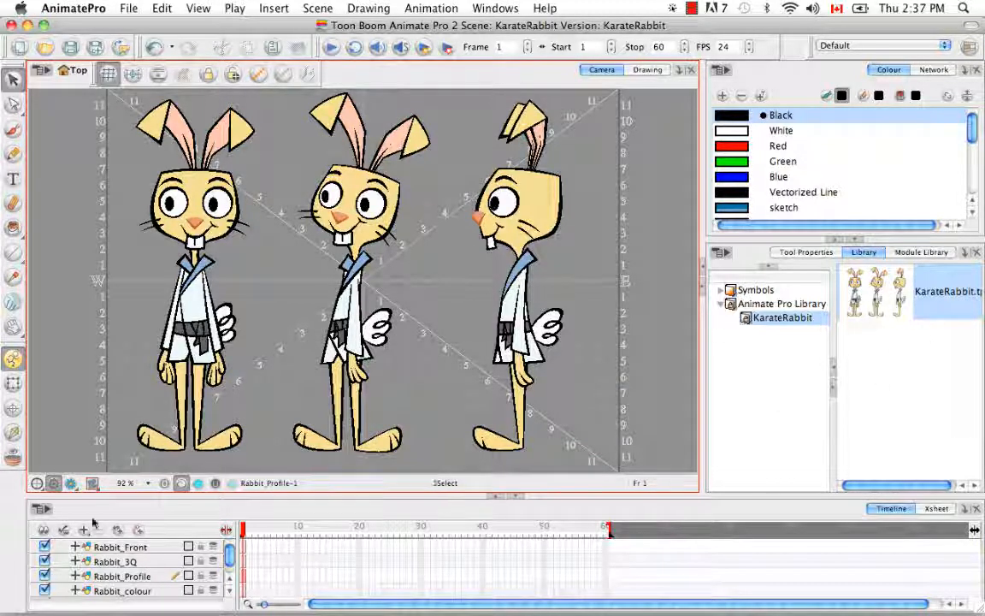
# - Delete the Rabbit_colour layer together with its drawing files and element folders, and check the three separated view layers
pyautogui.click(130, 590)
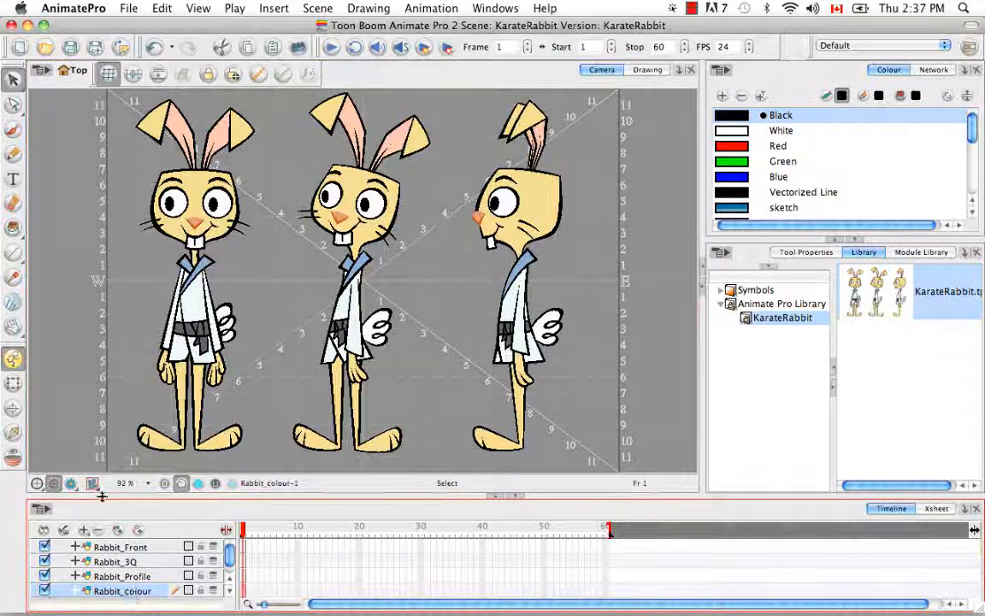
pyautogui.click(98, 531)
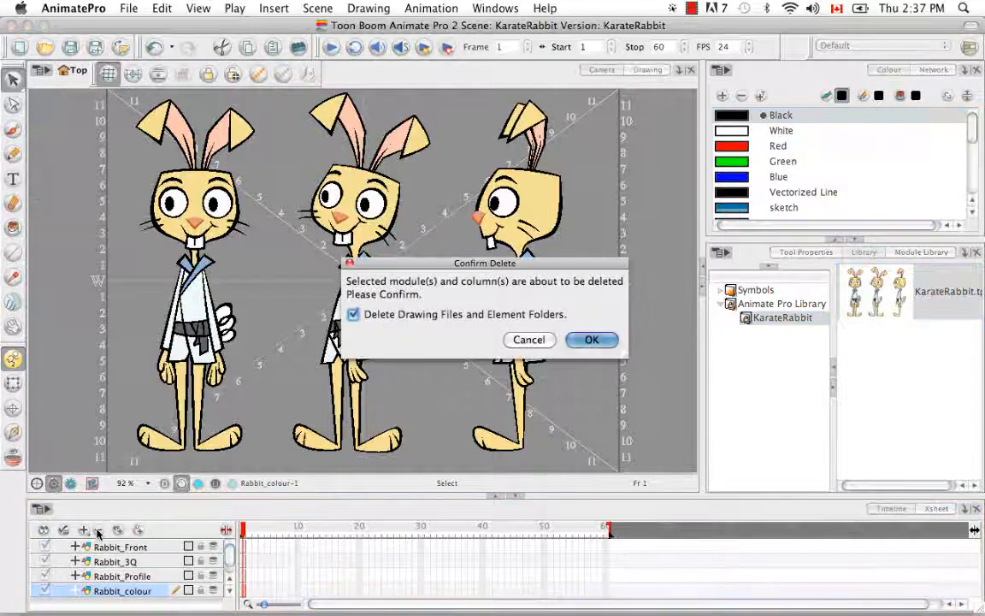
pyautogui.click(590, 340)
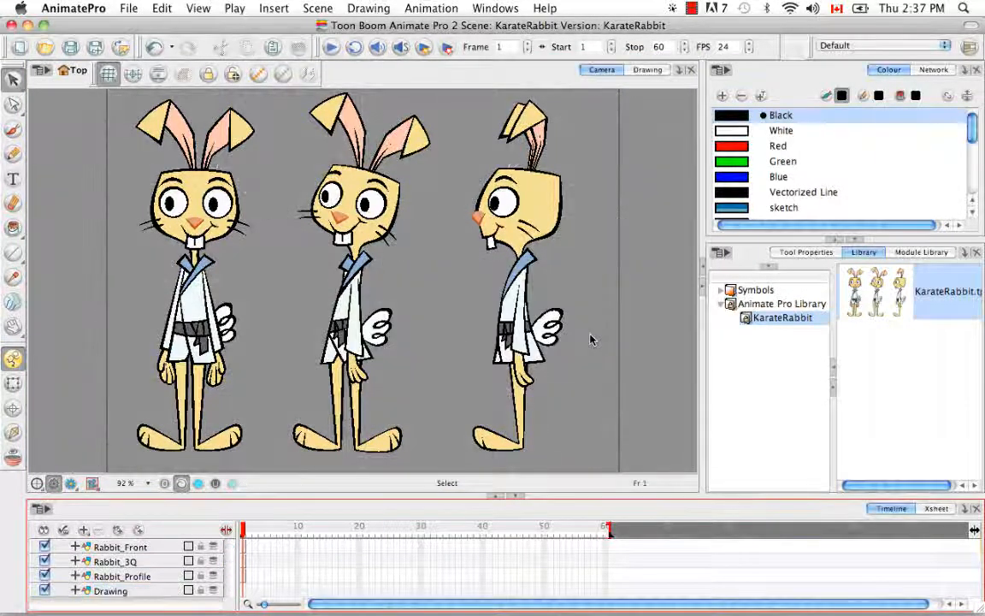
pyautogui.click(108, 548)
pyautogui.click(113, 562)
pyautogui.click(118, 577)
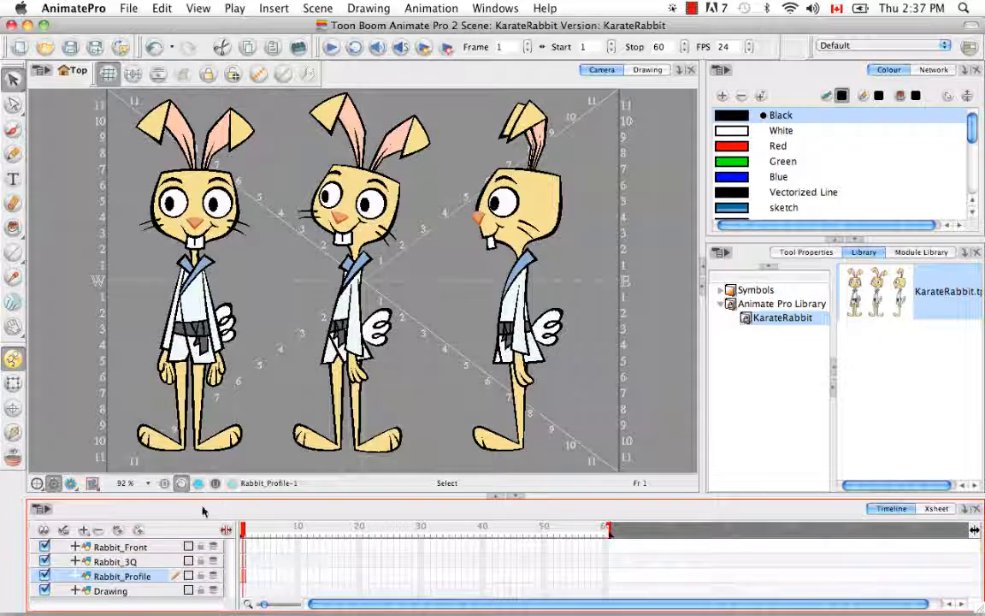
pyautogui.click(82, 342)
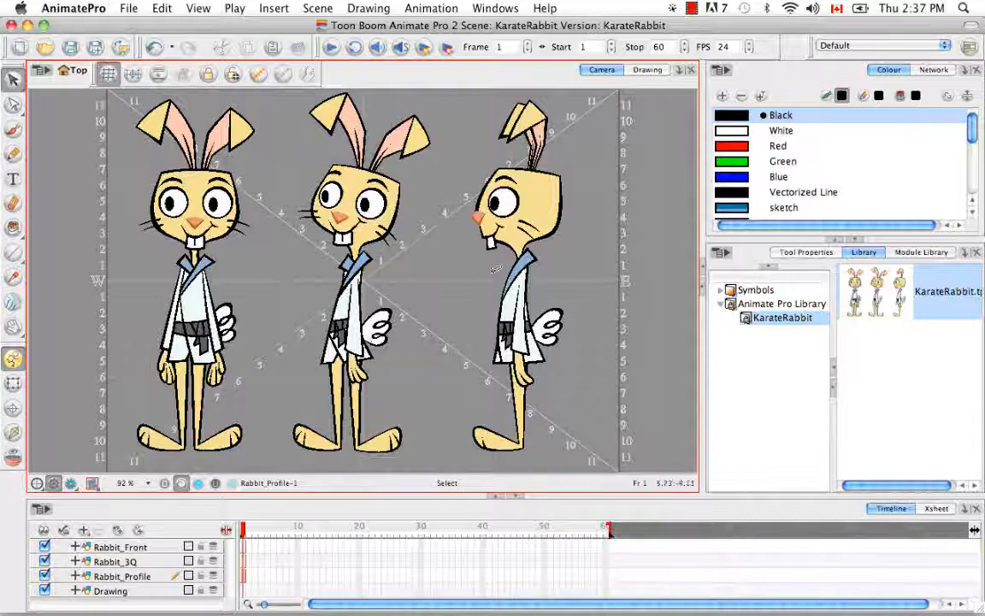
# - Nudge the three-quarter-view rabbit on the Rabbit_3Q layer slightly to the right so it lines up with the grid's vertical centre line
pyautogui.click(364, 205)
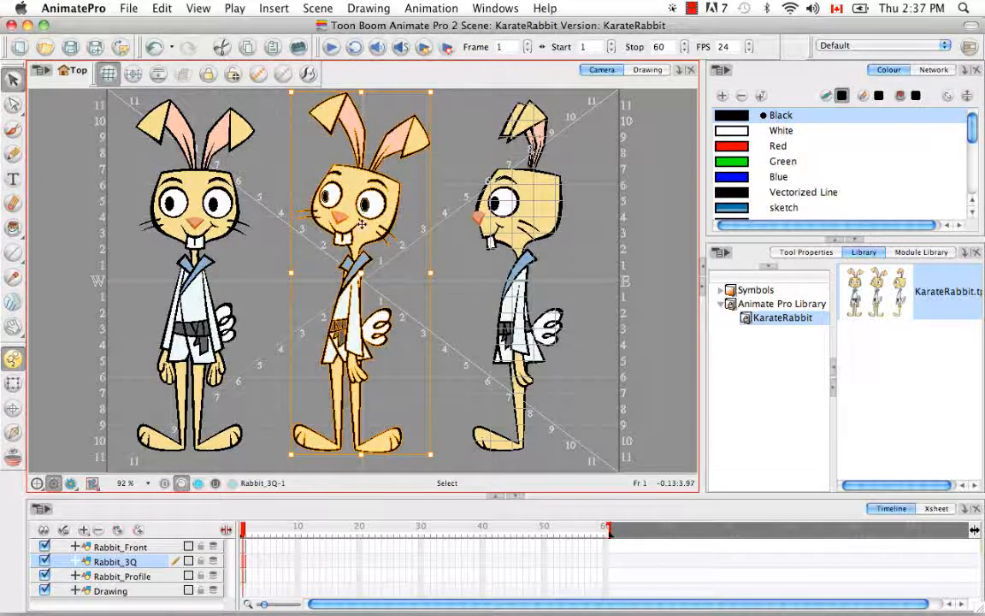
pyautogui.press('super+equal')
pyautogui.press('super+equal')
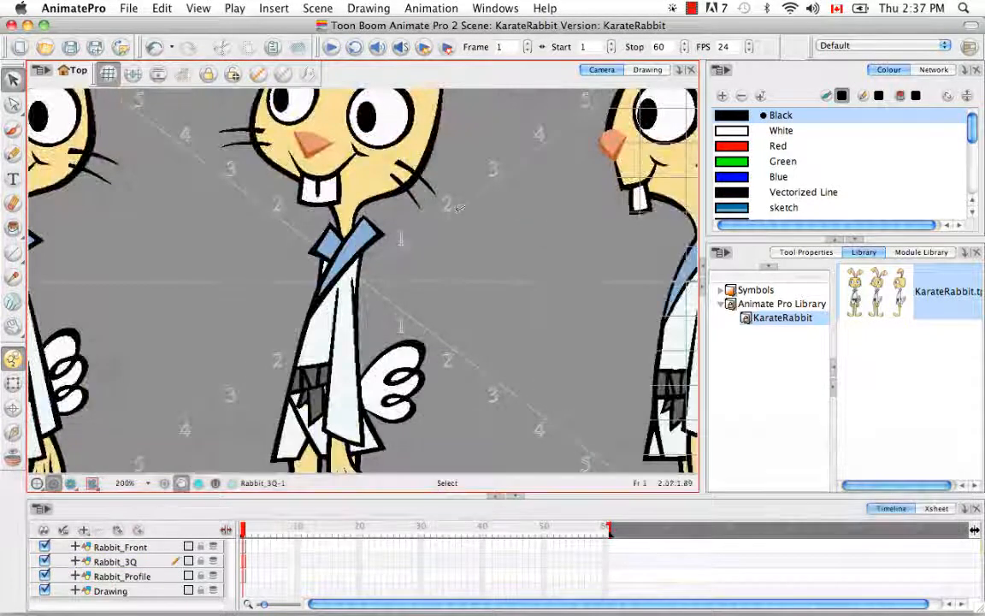
pyautogui.press('space')
pyautogui.moveTo(453, 205); pyautogui.dragTo(471, 444)
pyautogui.click(432, 224)
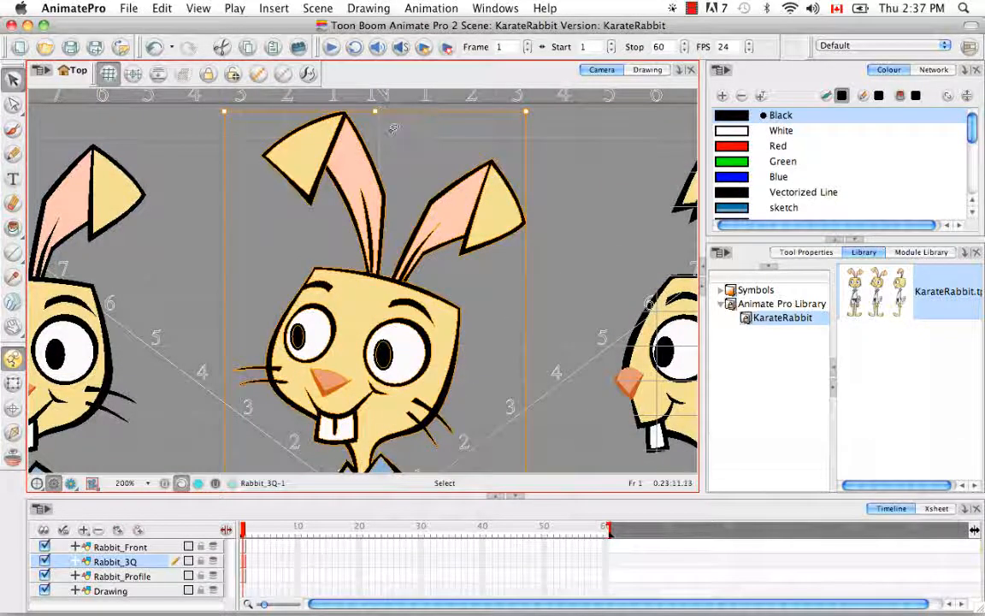
pyautogui.press('Right')
pyautogui.press('Right')
pyautogui.press('Right')
pyautogui.press('Right')
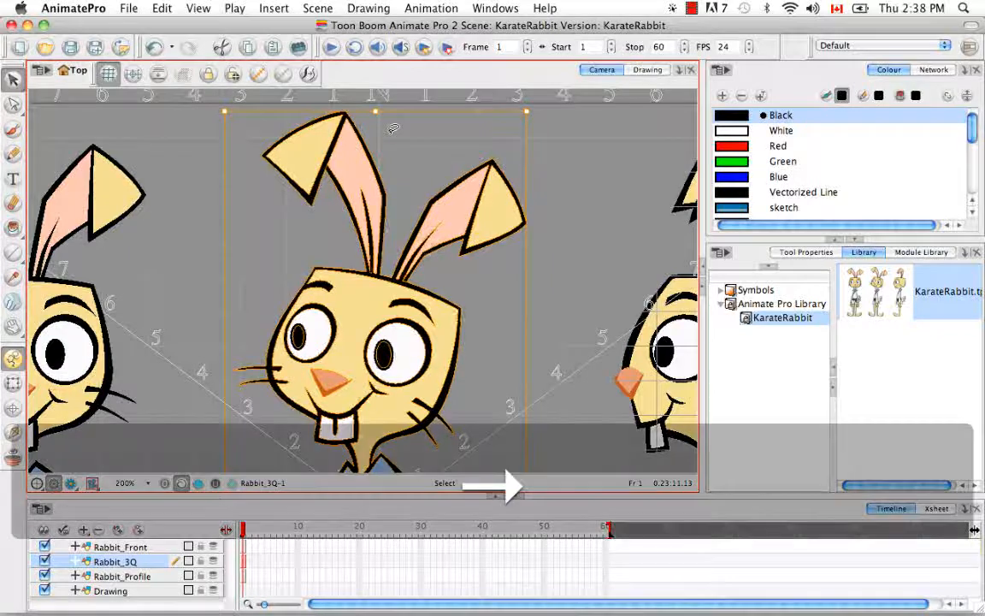
pyautogui.press('Right')
pyautogui.press('Right')
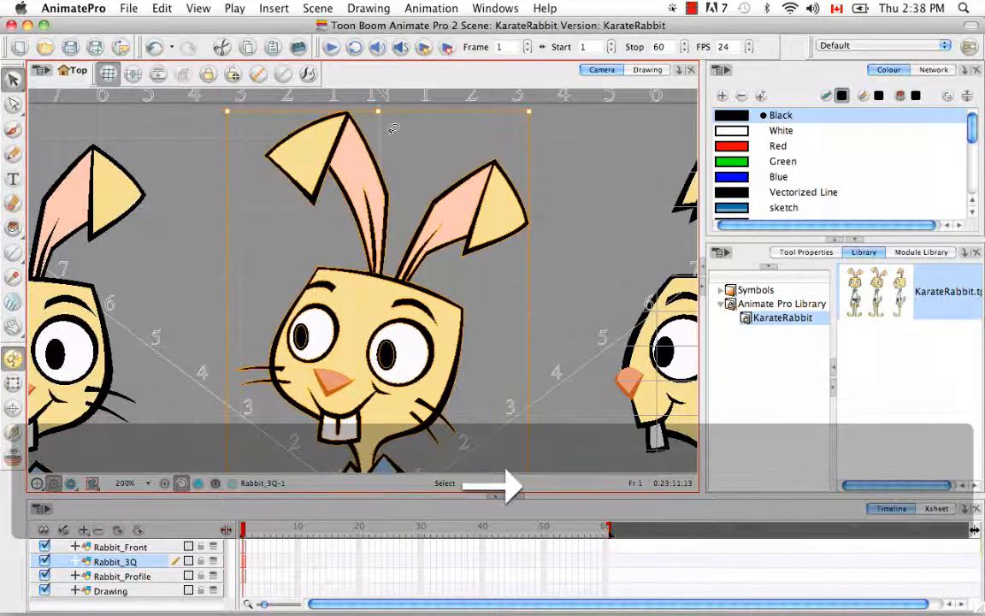
pyautogui.click(582, 172)
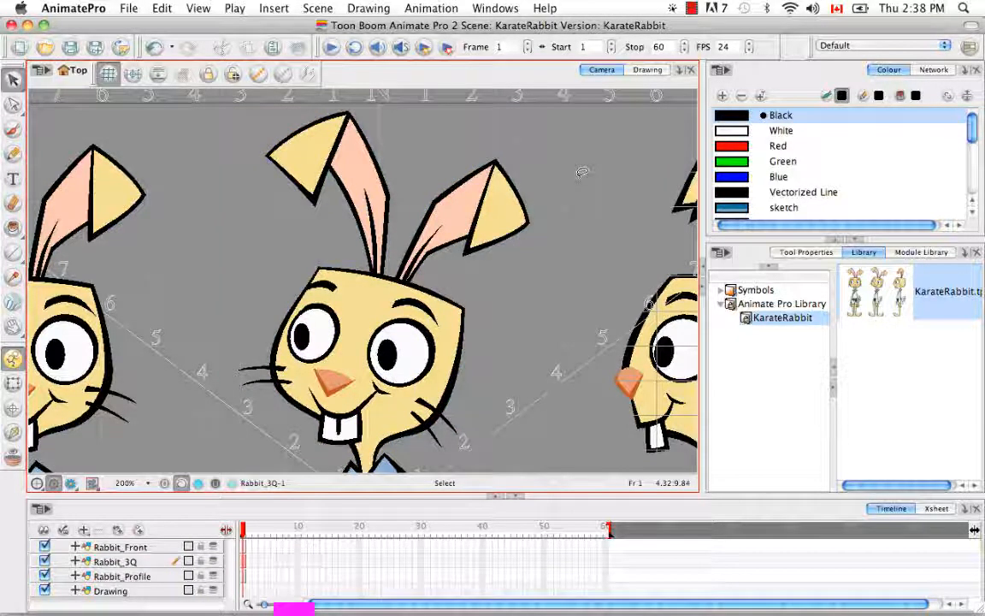
pyautogui.press('super+minus')
pyautogui.press('super+minus')
pyautogui.hotkey('shift', 'm')
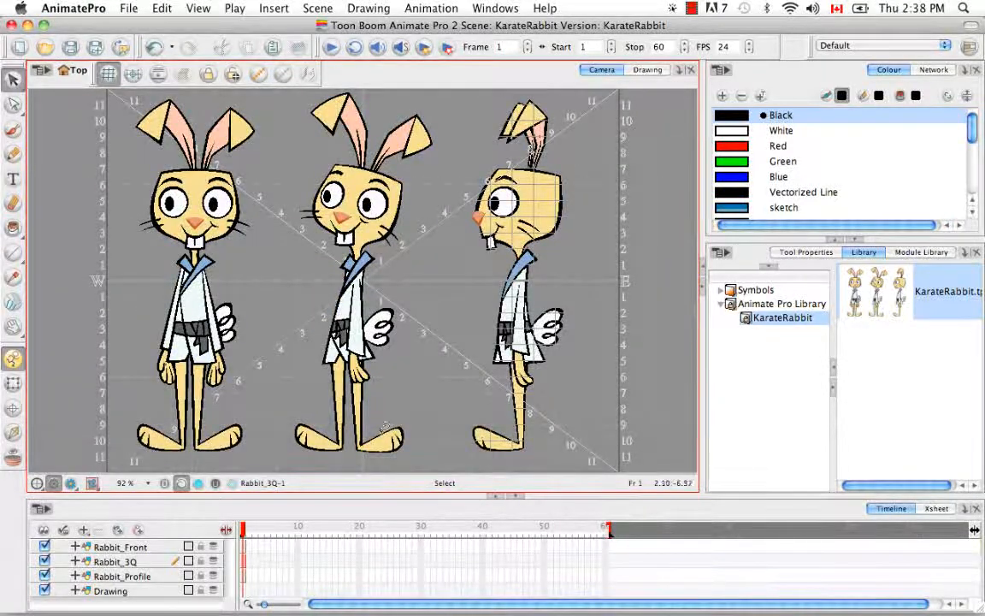
# - Move the front-view rabbit on the Rabbit_Front layer to the centre of the grid, directly over the three-quarter view
pyautogui.click(159, 547)
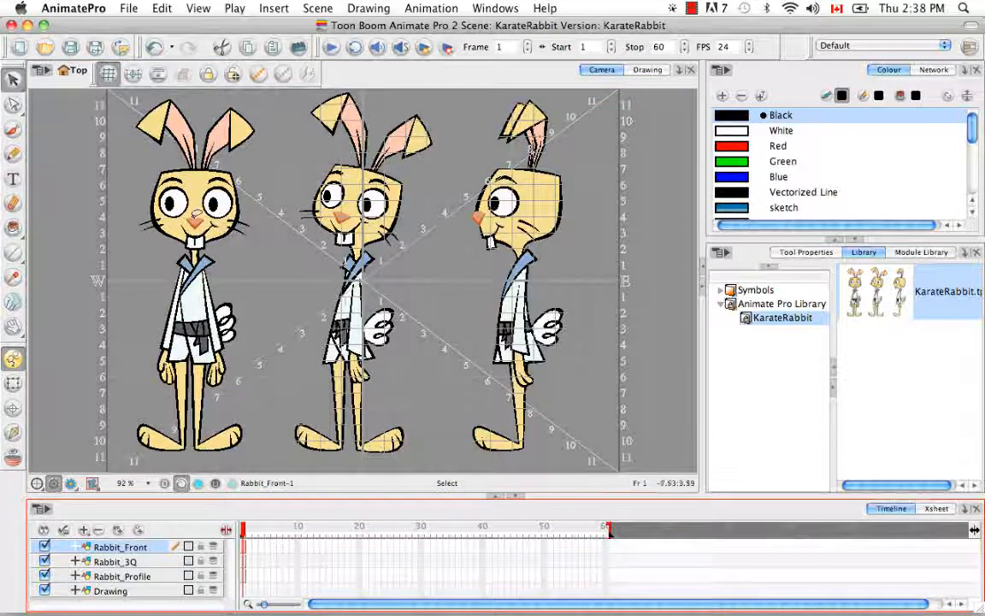
pyautogui.moveTo(196, 214); pyautogui.dragTo(342, 218)
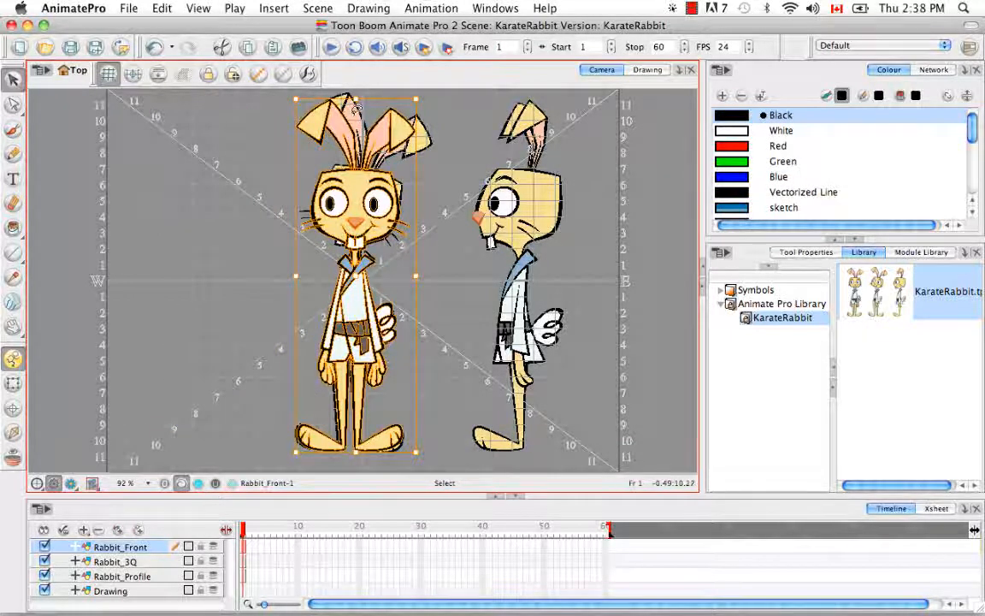
pyautogui.click(445, 292)
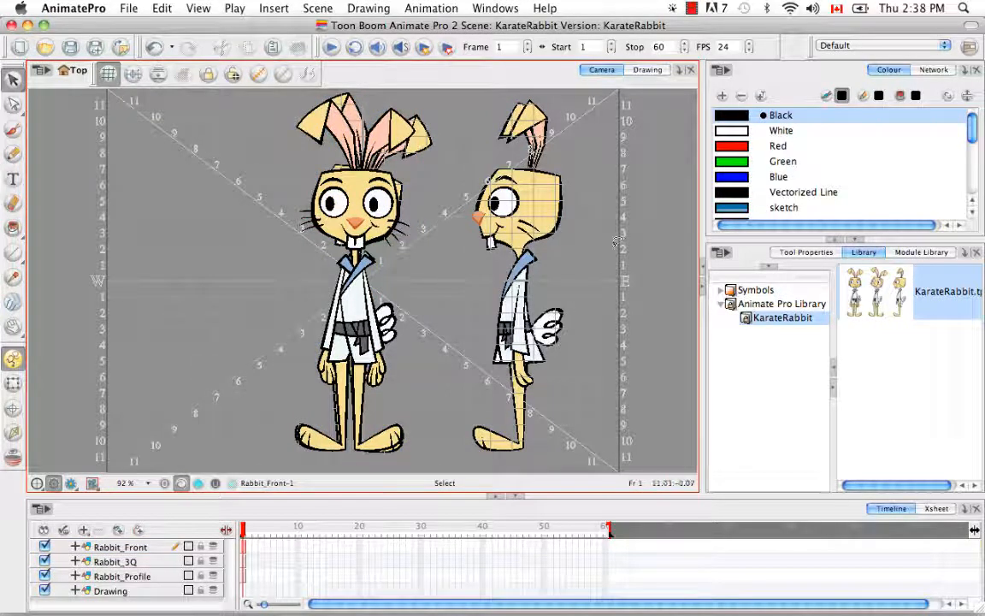
# - Move the profile-view rabbit on the Rabbit_Profile layer onto the other two views at the grid's centre, and make Rabbit_Front the active layer
pyautogui.click(148, 580)
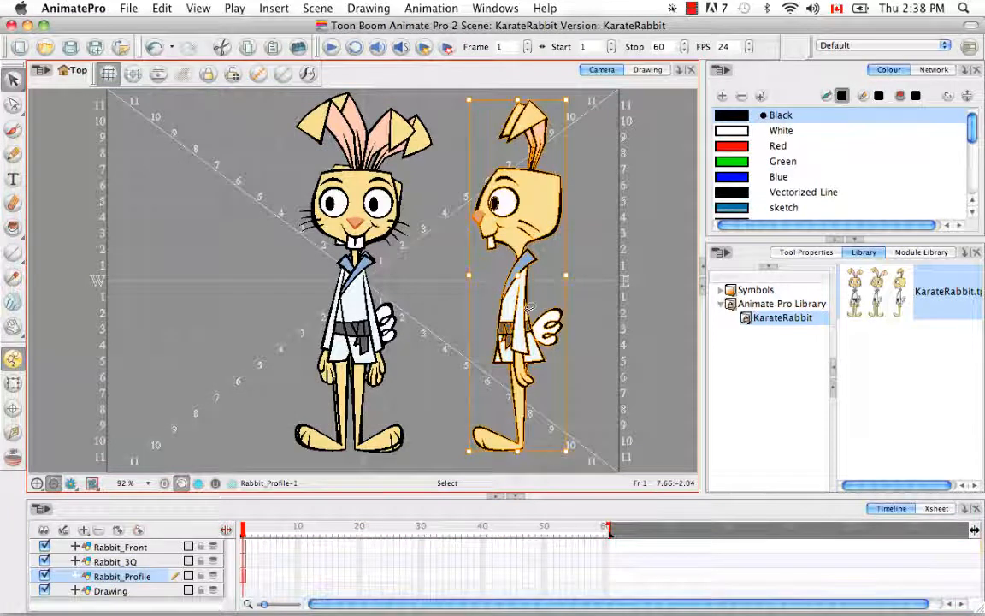
pyautogui.moveTo(528, 308); pyautogui.dragTo(338, 326)
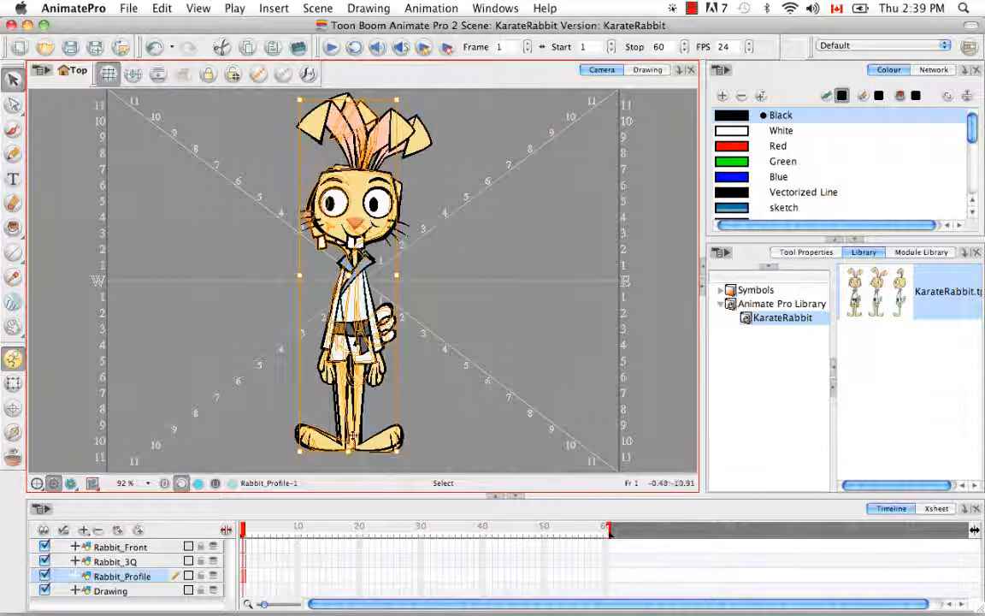
pyautogui.click(494, 314)
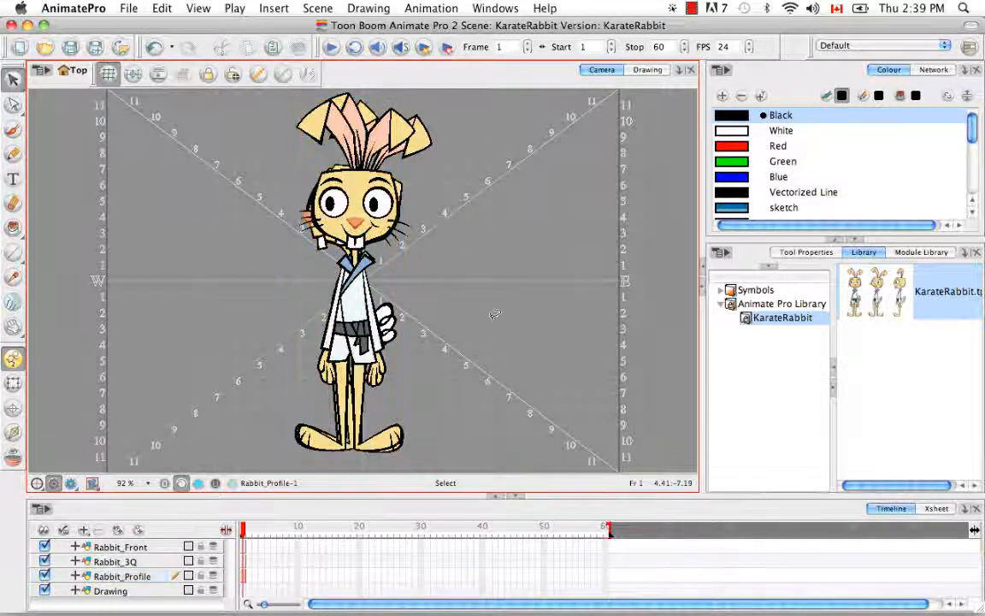
pyautogui.click(120, 547)
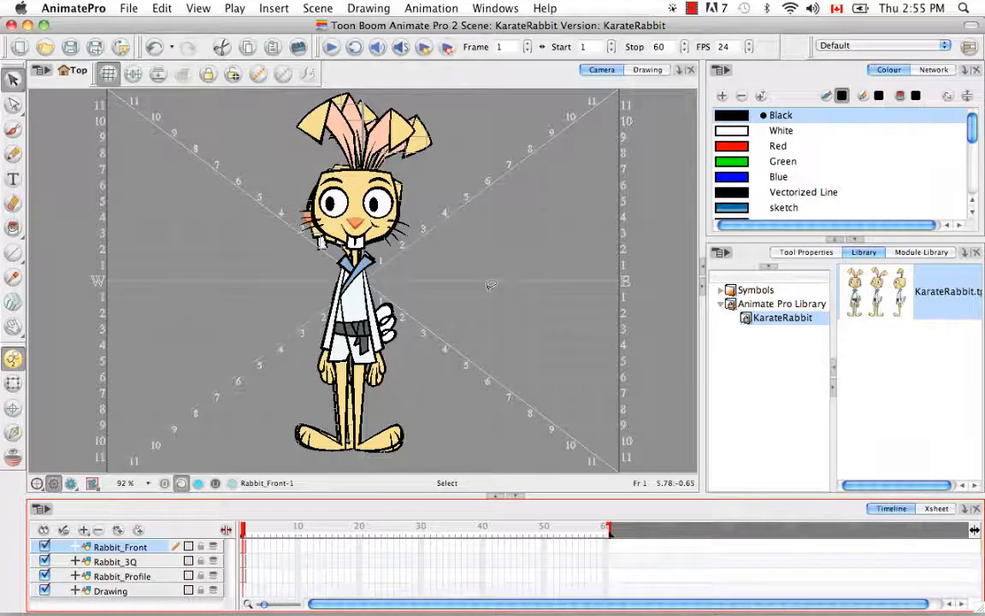
# - Switch to Finder, open the tbs_size_relation image from Animation/Pack07/Source, and examine how the characters' sizes compare on the grid
pyautogui.moveTo(528, 599)
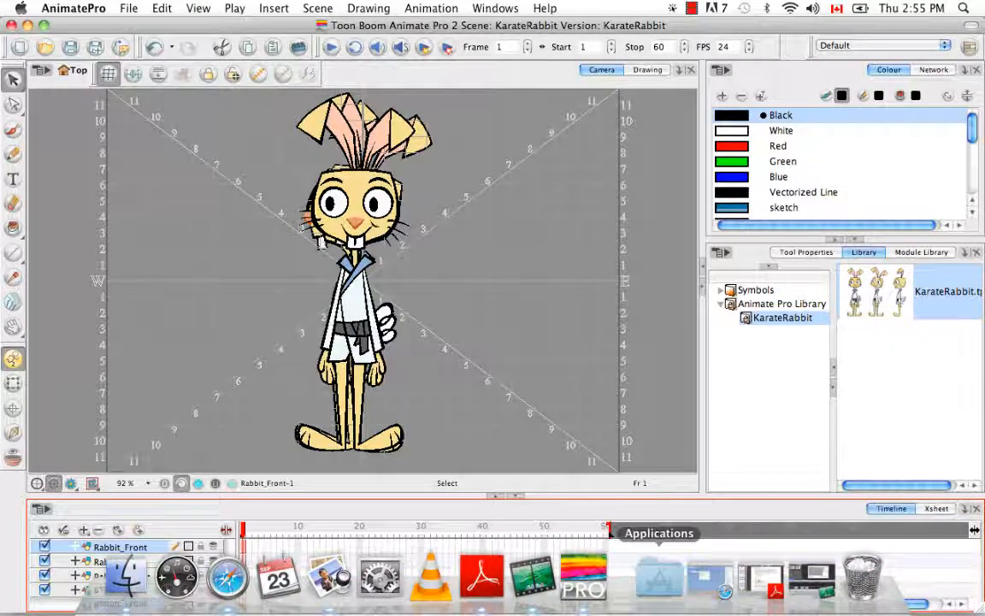
pyautogui.click(125, 574)
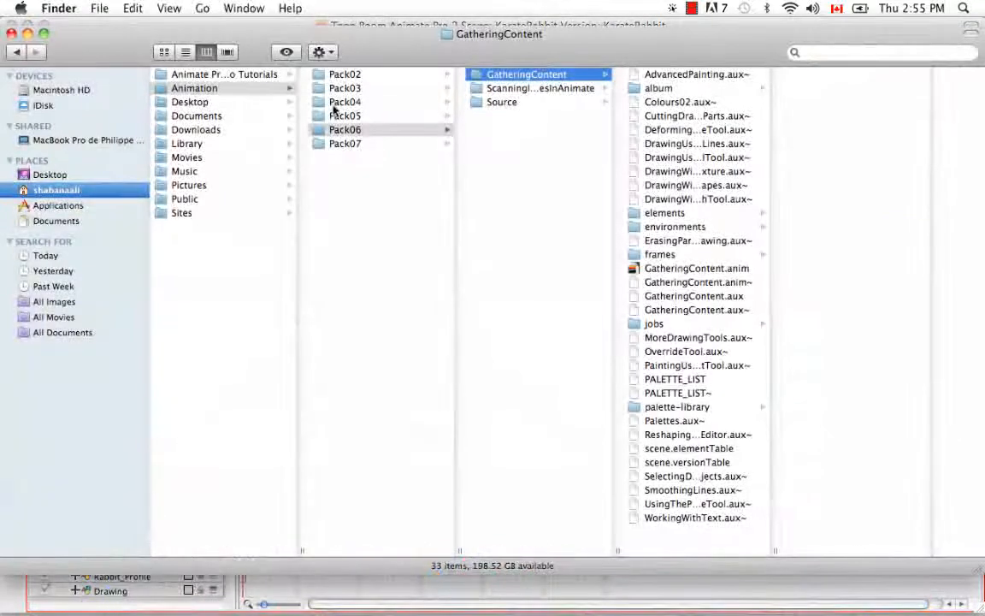
pyautogui.click(335, 144)
pyautogui.click(493, 89)
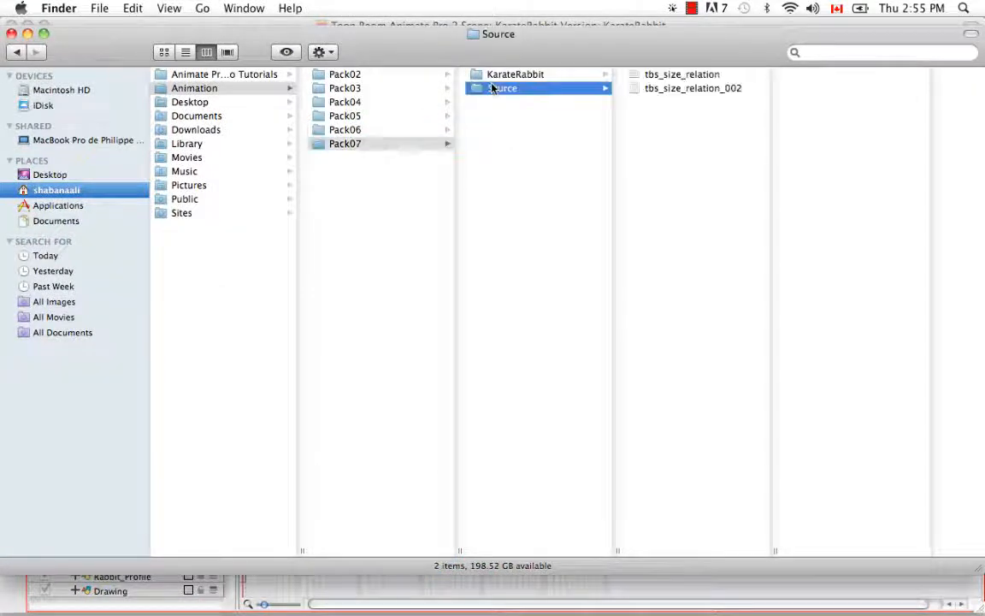
pyautogui.doubleClick(669, 76)
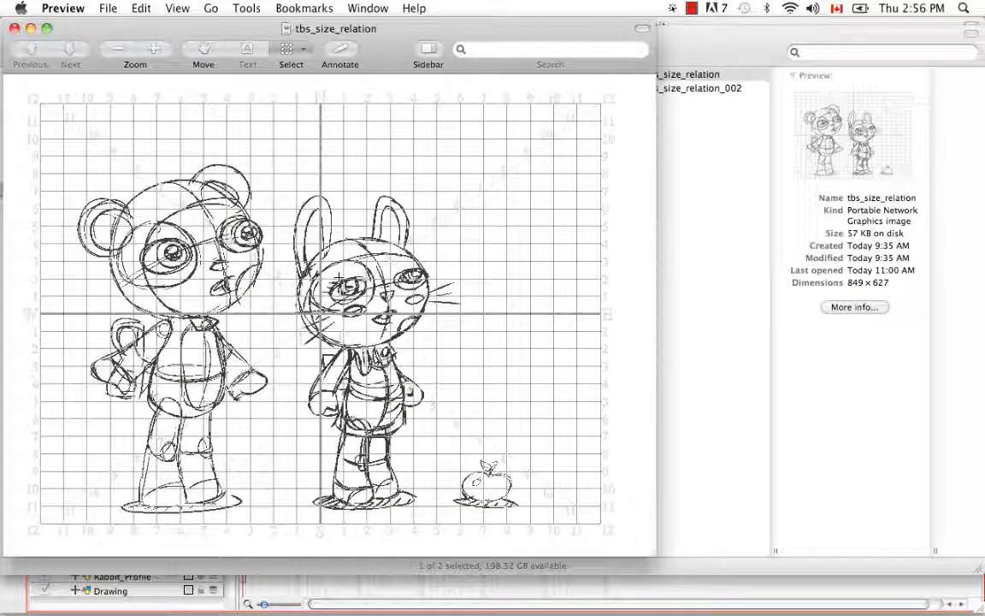
pyautogui.click(13, 28)
pyautogui.click(12, 34)
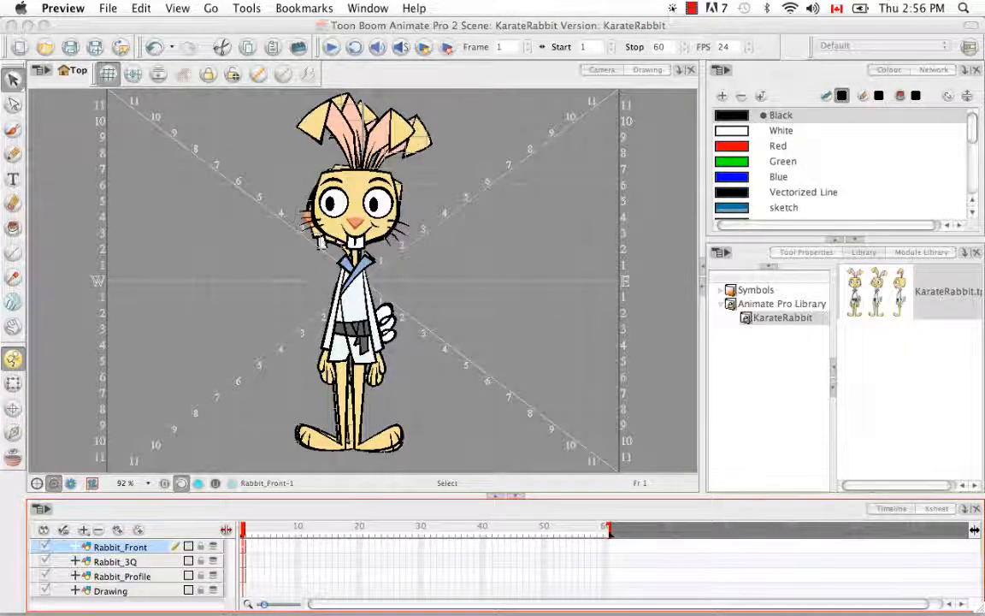
pyautogui.click(791, 584)
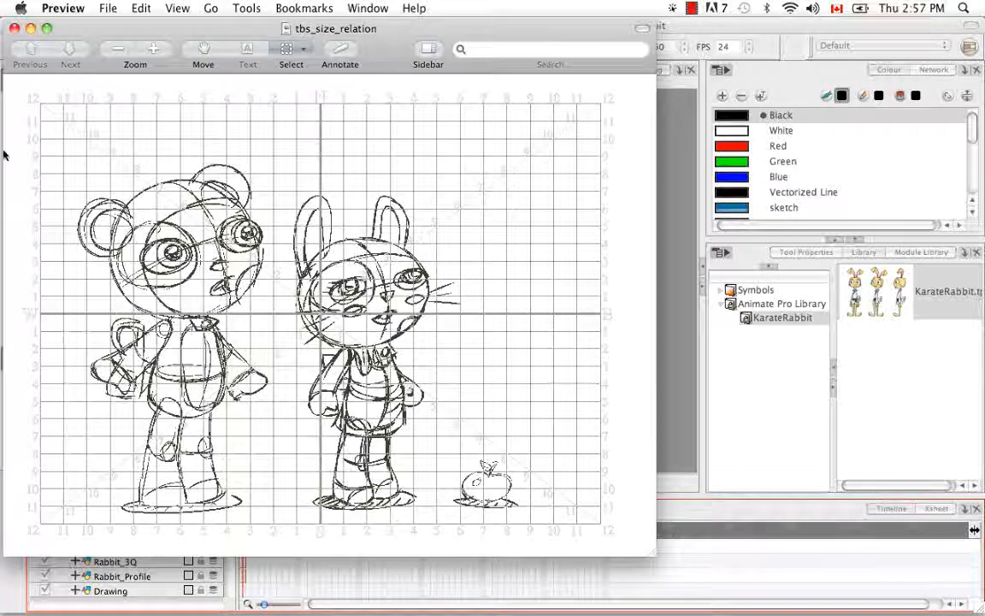
pyautogui.click(14, 28)
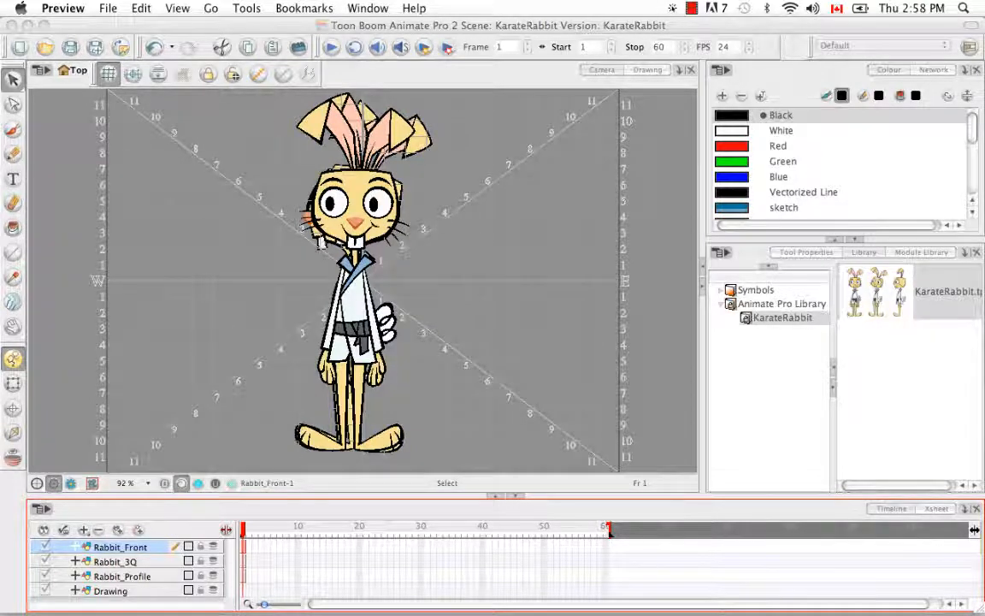
# - Open the tbs_size_relation_002 image from Animation/Pack07/Source in Finder, and compare the line thickness of its two bear sizes
pyautogui.moveTo(633, 582)
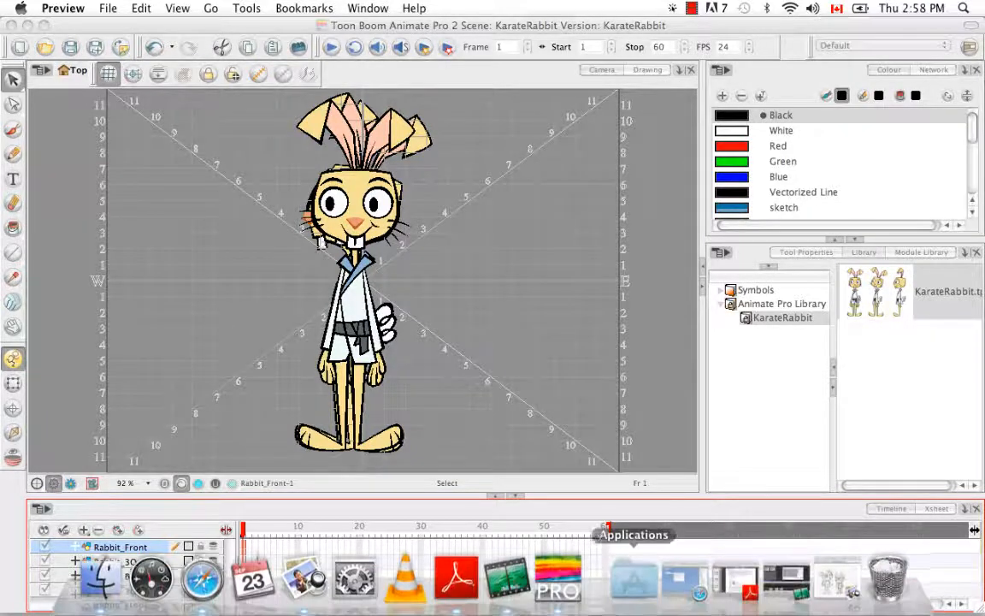
pyautogui.click(100, 568)
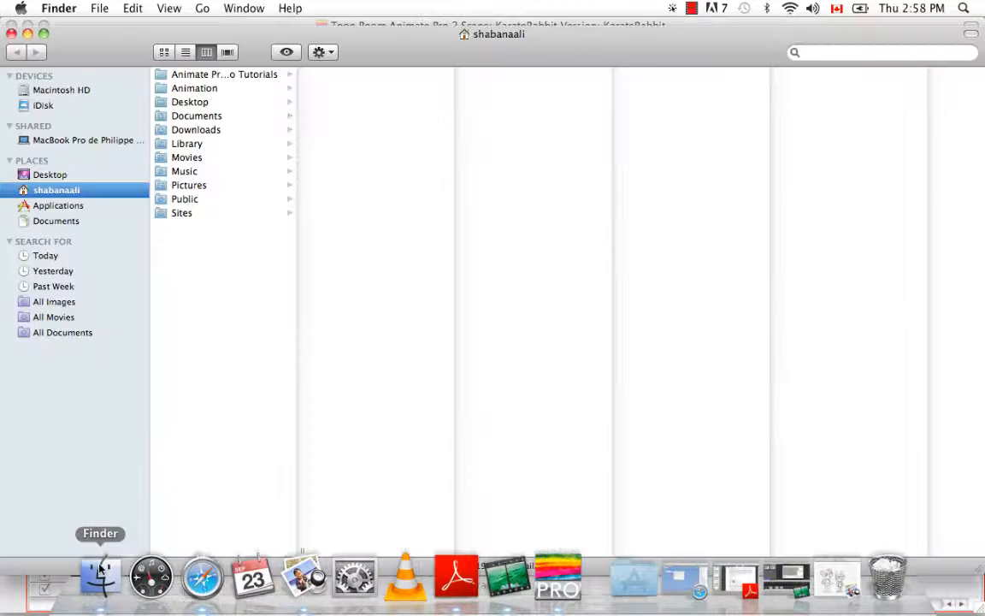
pyautogui.click(171, 88)
pyautogui.click(342, 143)
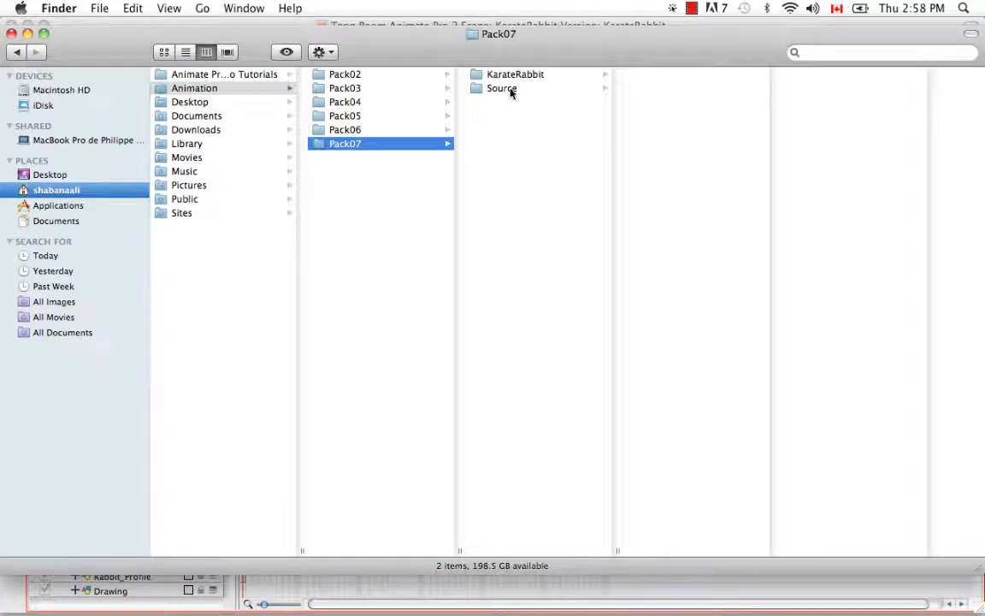
pyautogui.click(513, 88)
pyautogui.doubleClick(680, 91)
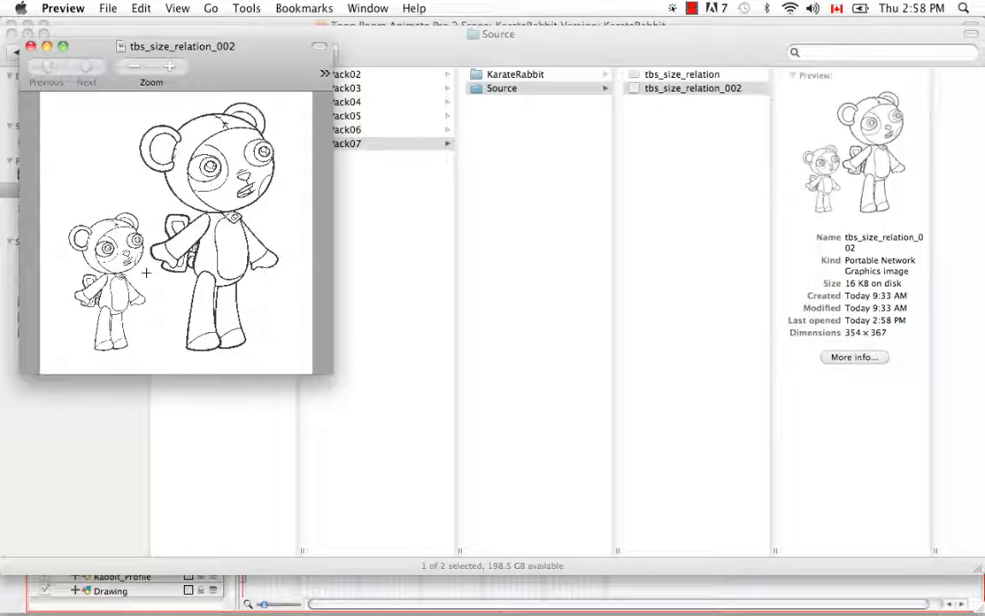
pyautogui.click(31, 48)
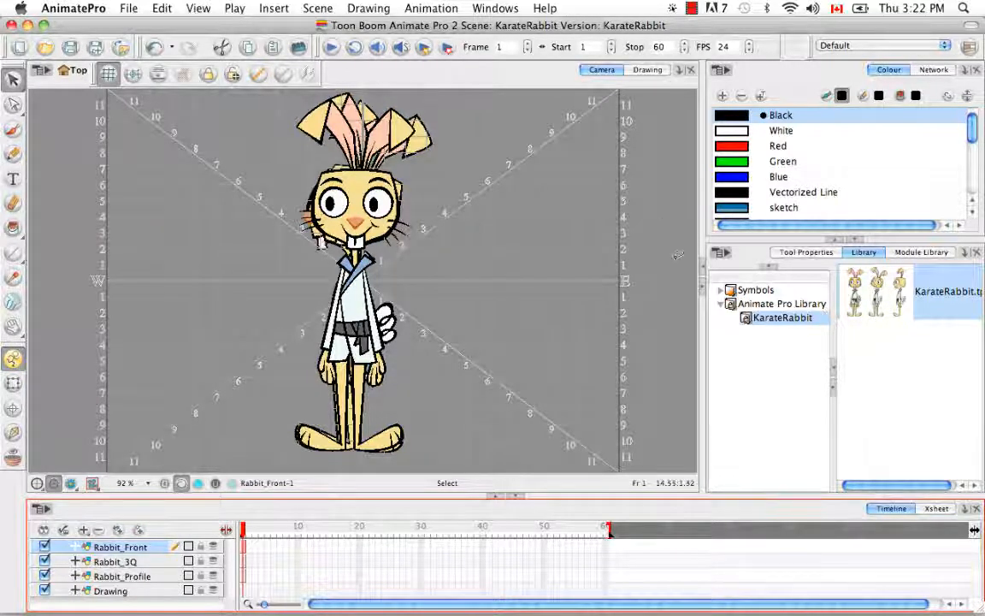
# - Activate the Brush tool for the Rabbit_Front layer and display its tool properties
pyautogui.click(11, 135)
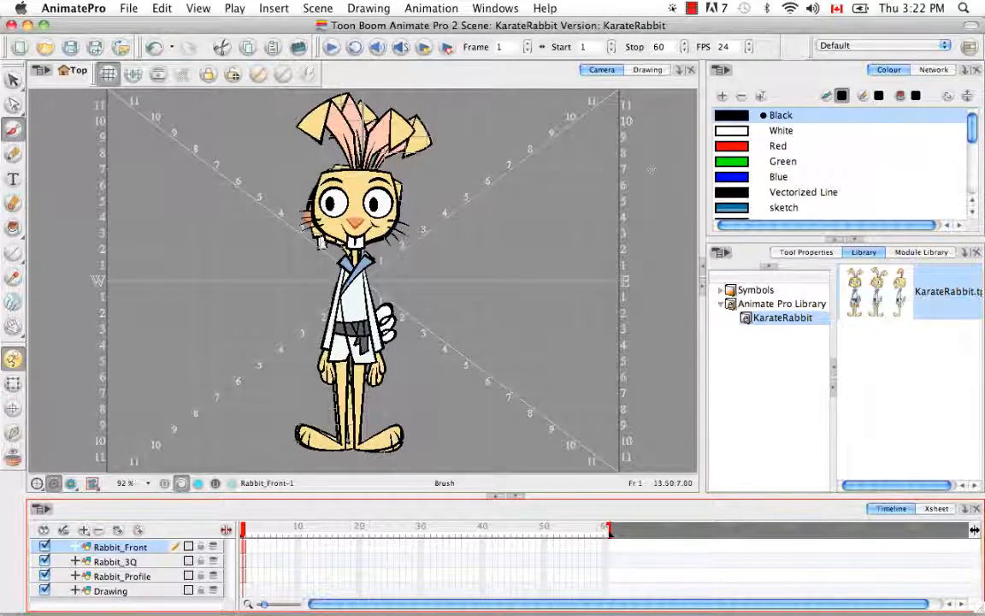
pyautogui.click(830, 253)
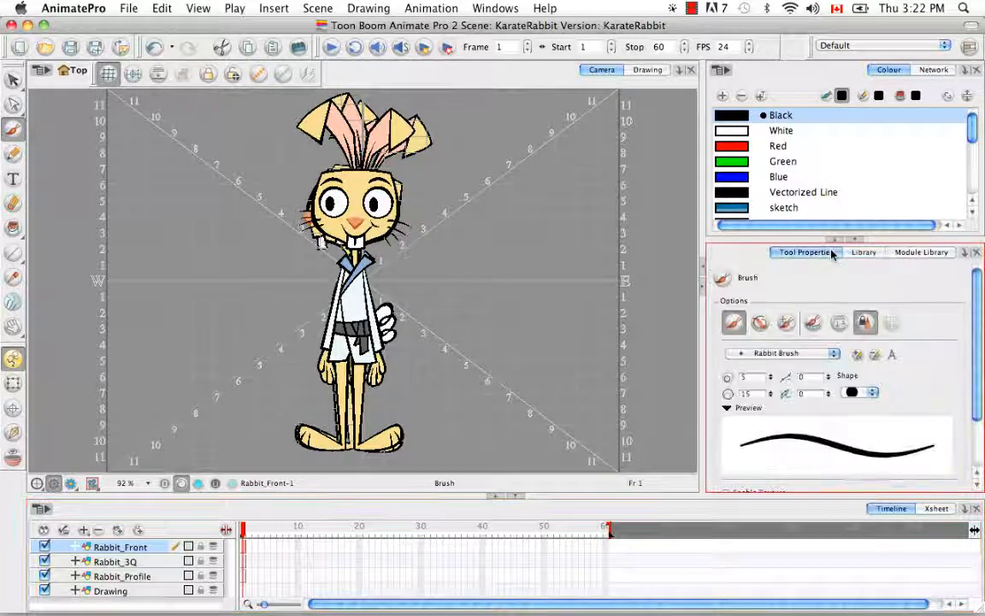